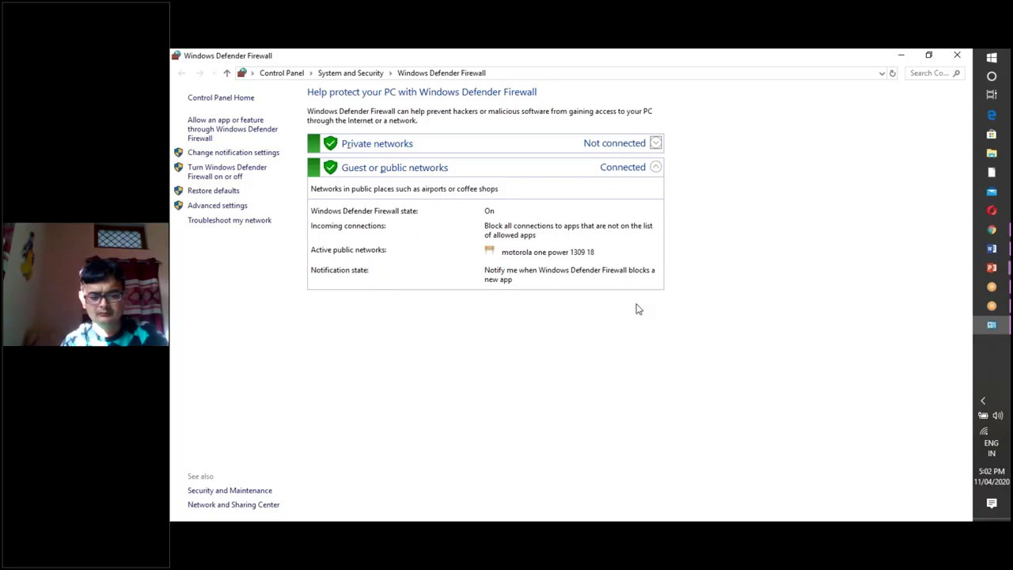
Step: Search for the firewall status page, open its list of allowed apps and features, and look through the entries
key(super)
text(fire)
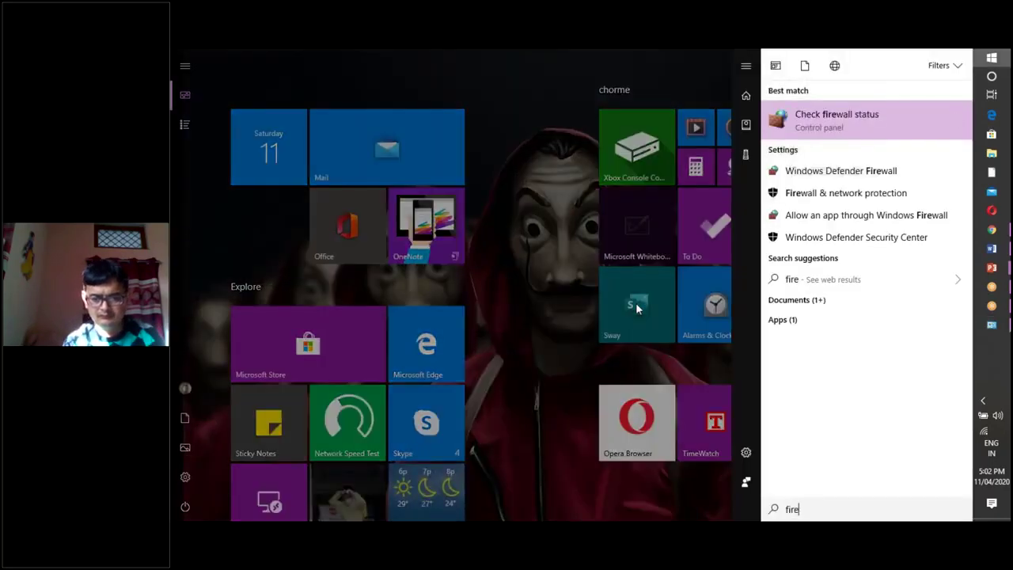
click(856, 121)
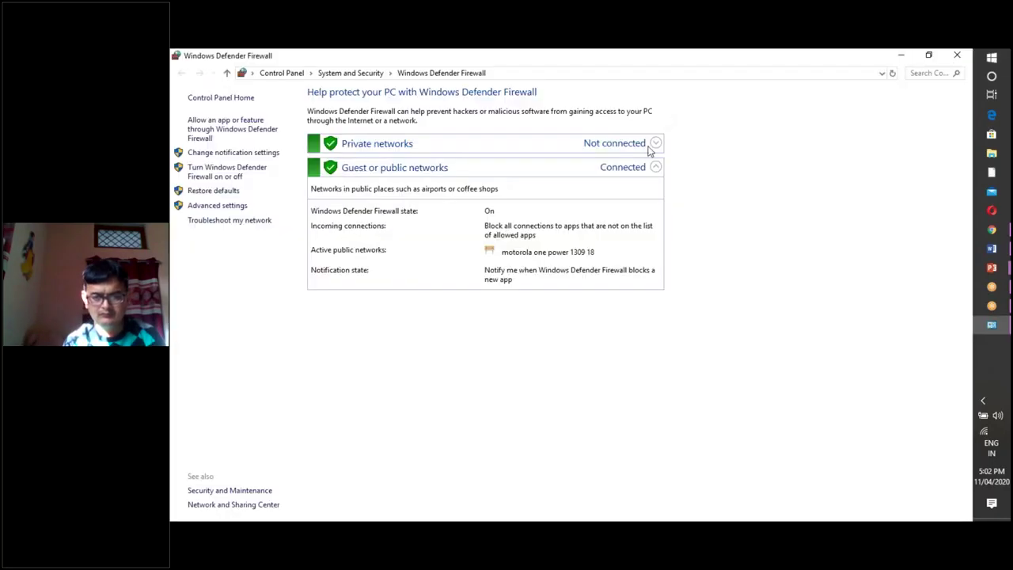
click(259, 138)
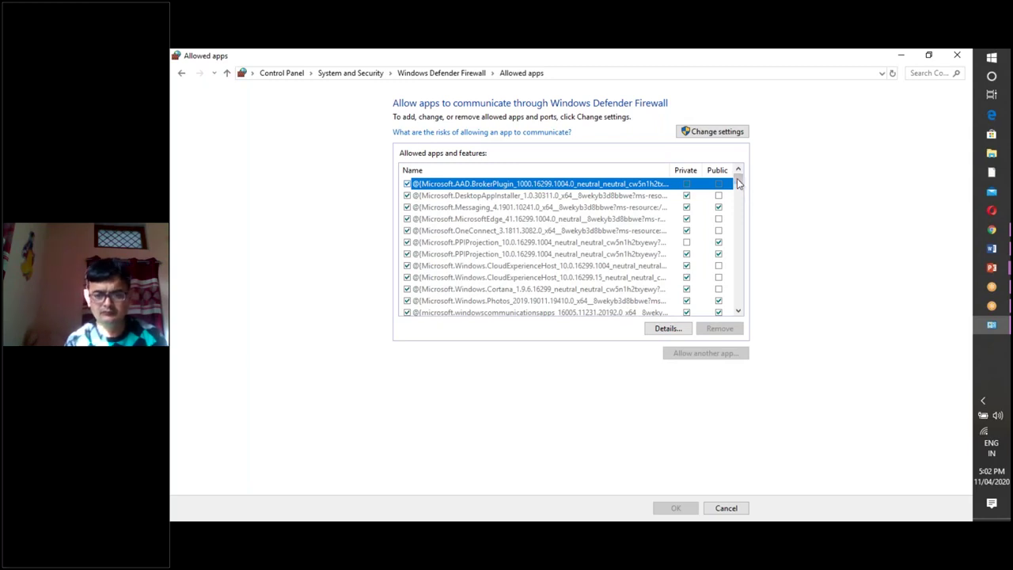
drag(737, 178, 736, 317)
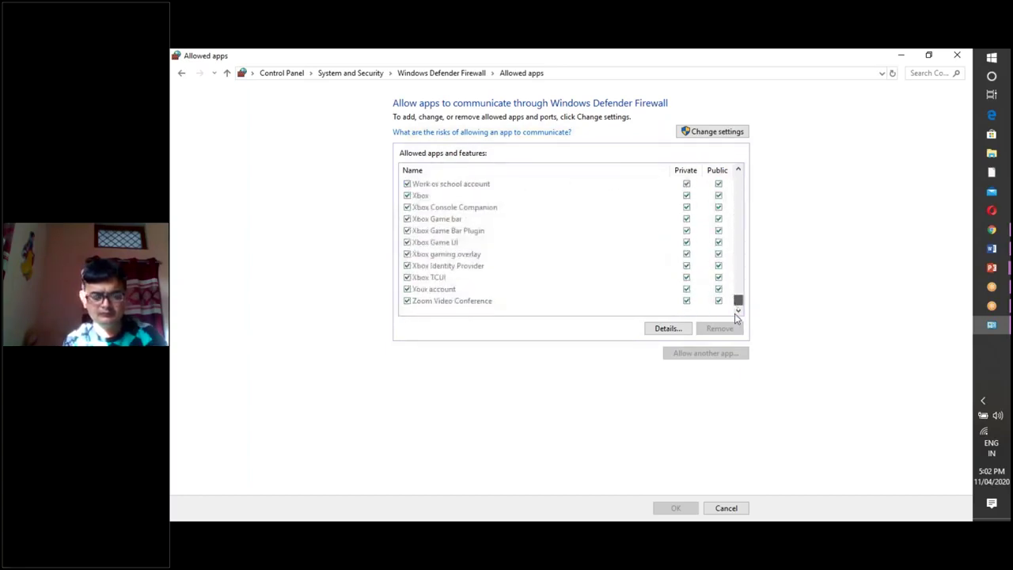
drag(735, 314, 740, 258)
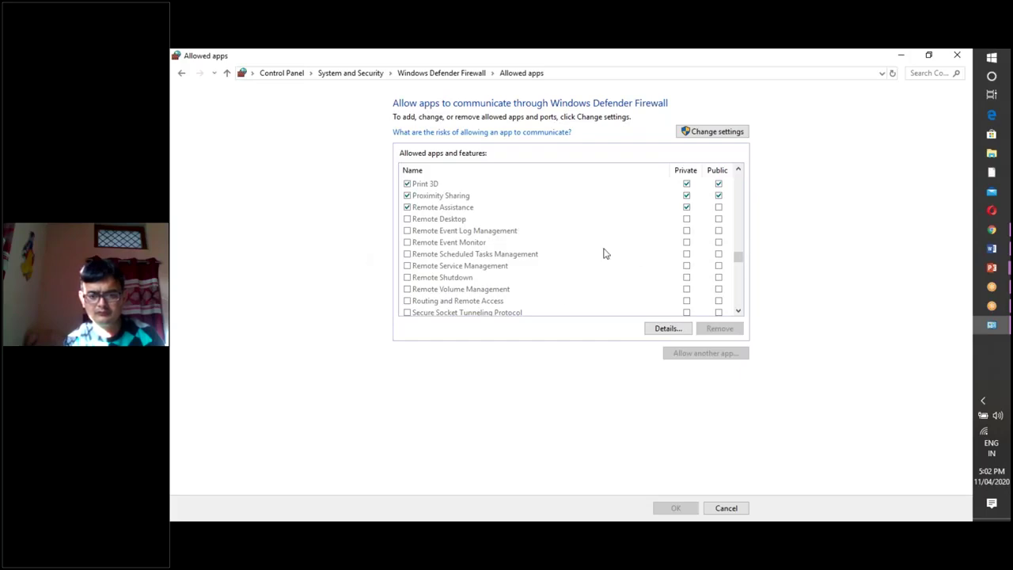
Step: View the selected allowed app's details, unlock the allowed-apps settings for changes, and return to the firewall overview
click(668, 329)
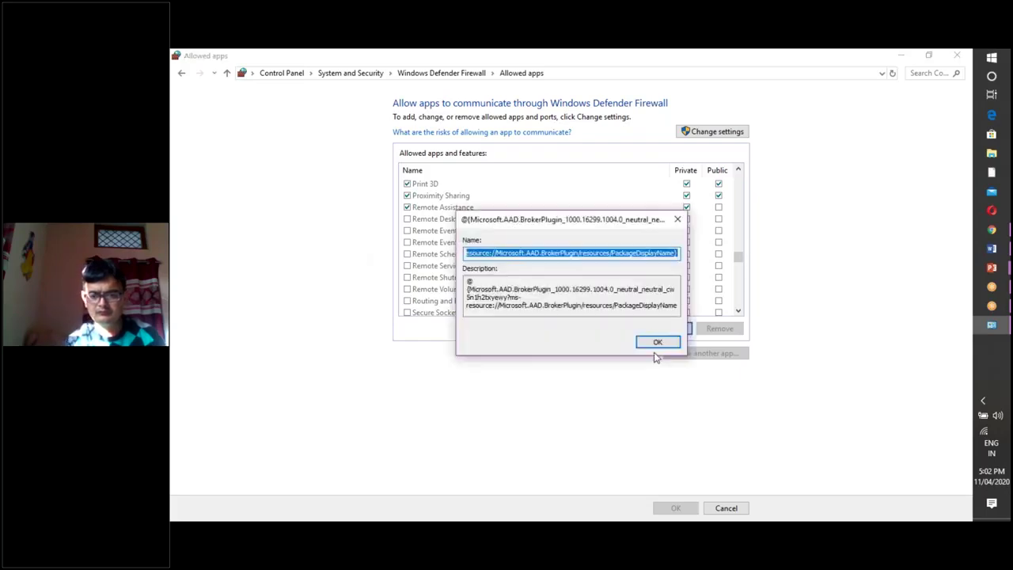
click(678, 219)
click(714, 132)
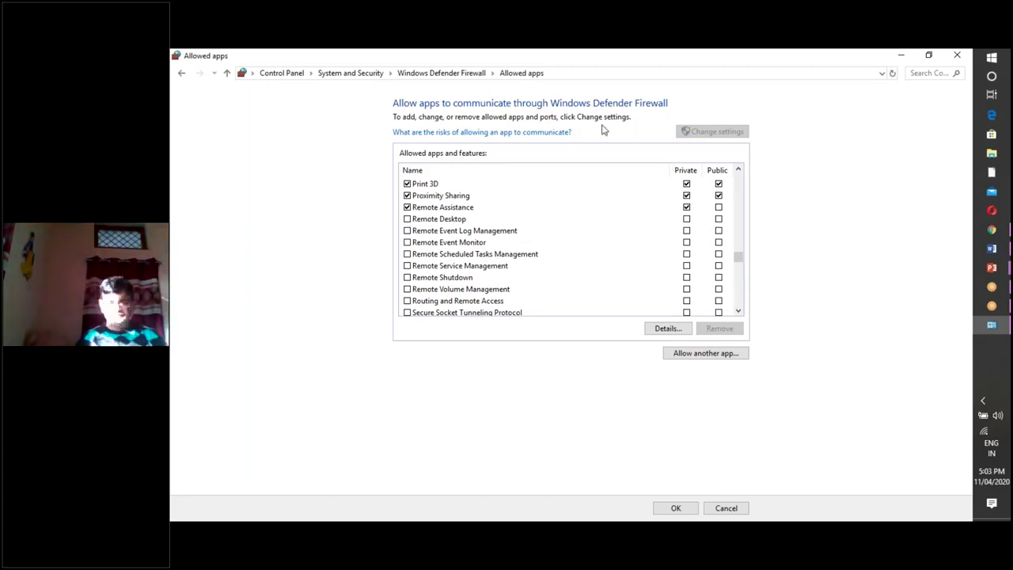
click(181, 74)
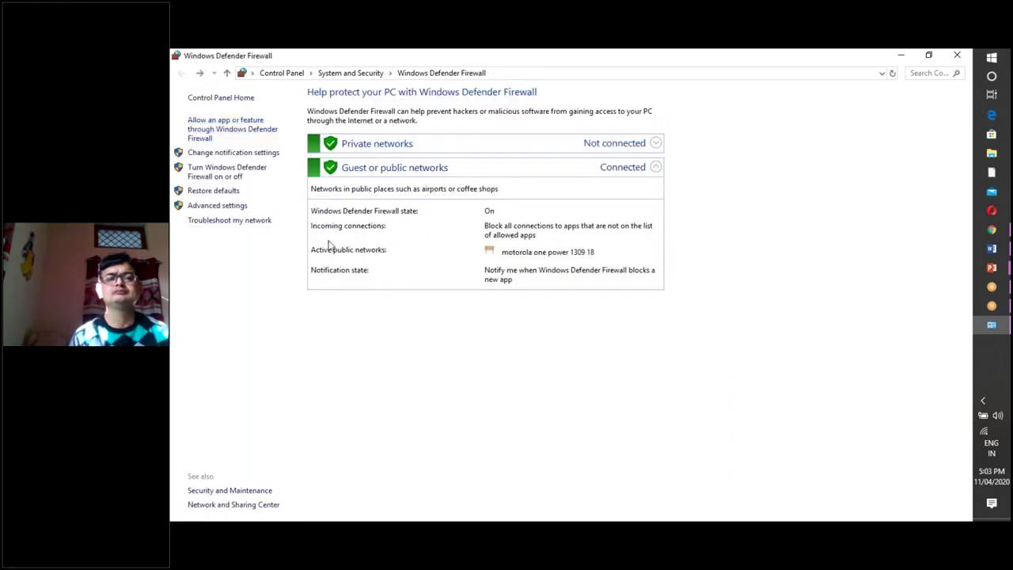
Step: Review the firewall on/off options for private and public networks and return to the overview
click(216, 176)
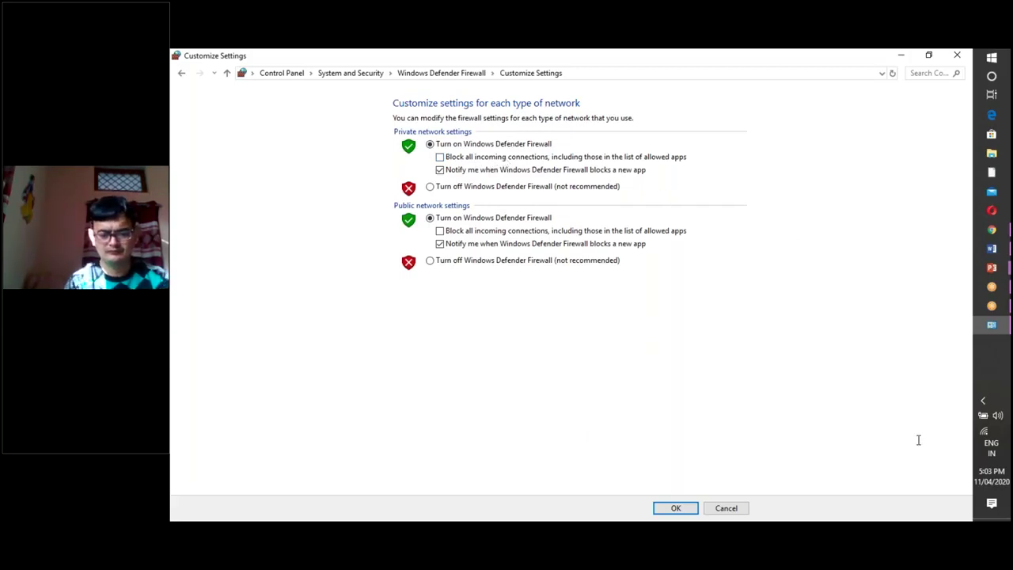
click(495, 158)
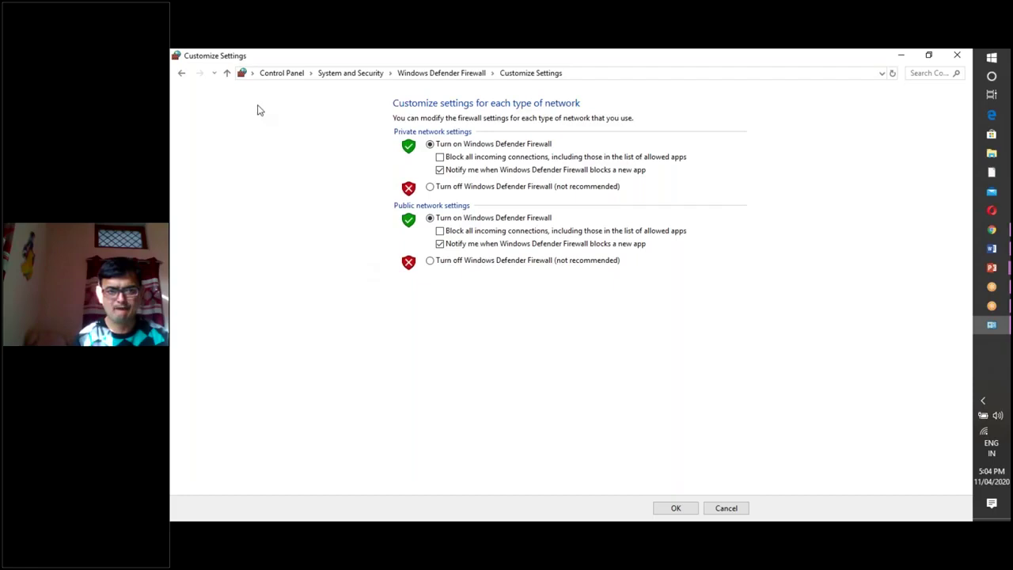
click(181, 73)
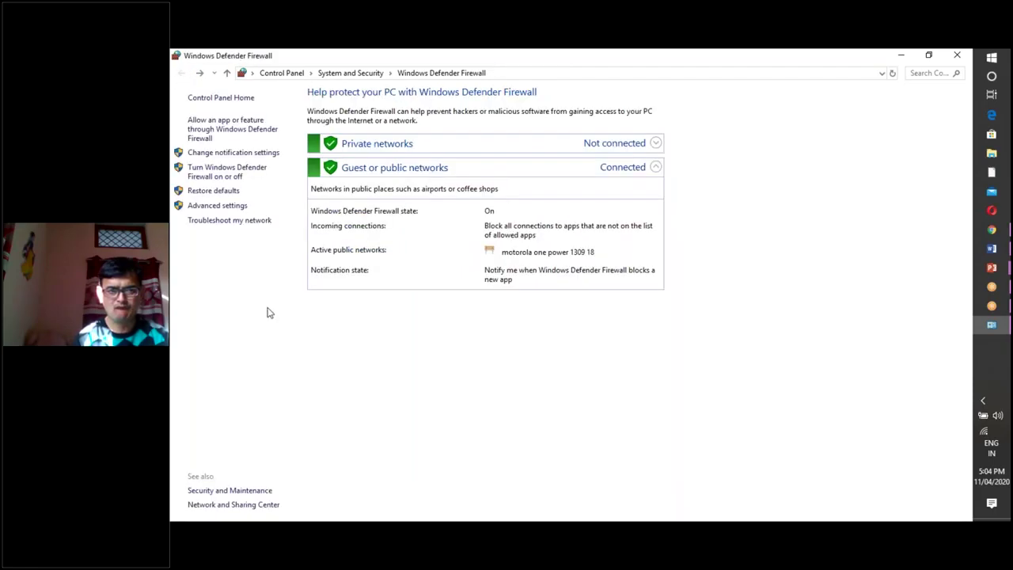
Step: Open the firewall's advanced security settings in a maximized window and display the Inbound Rules list
click(227, 207)
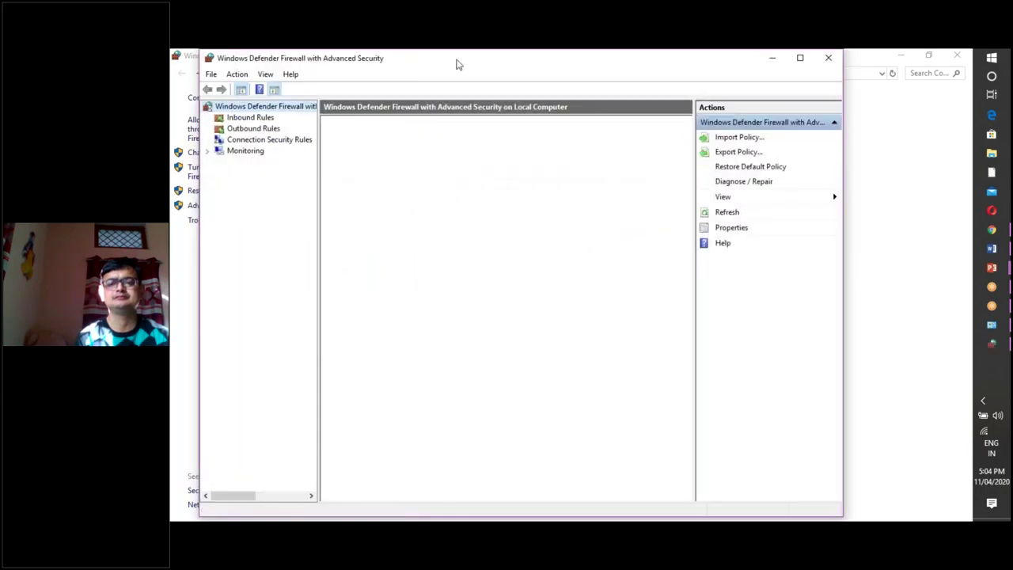
drag(417, 66, 566, 84)
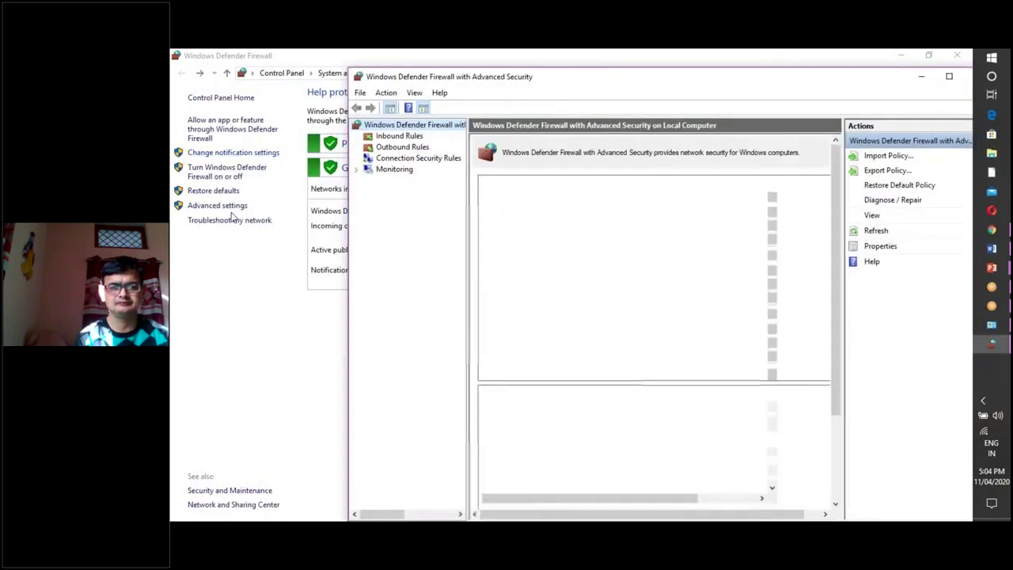
double_click(500, 79)
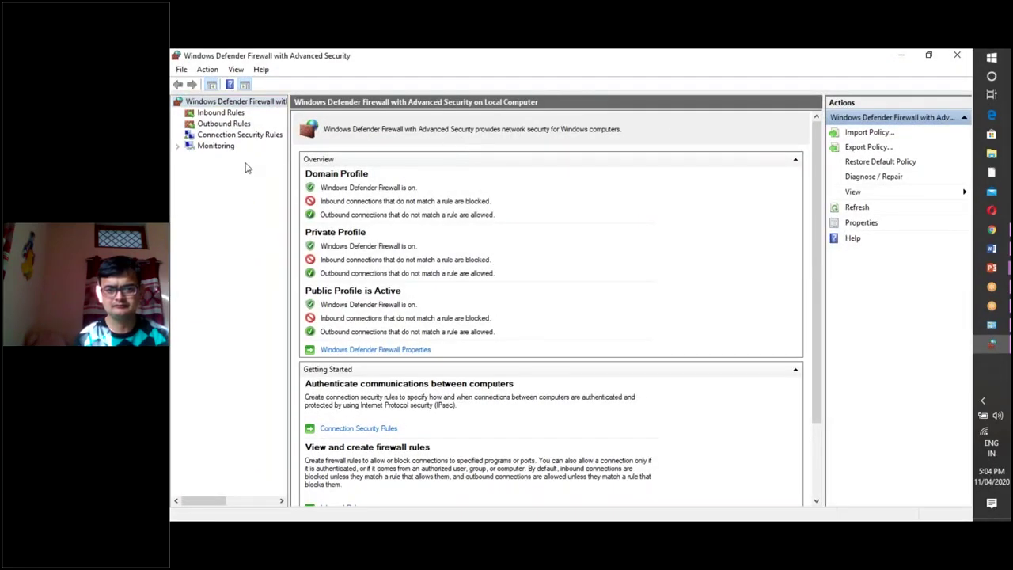
click(221, 115)
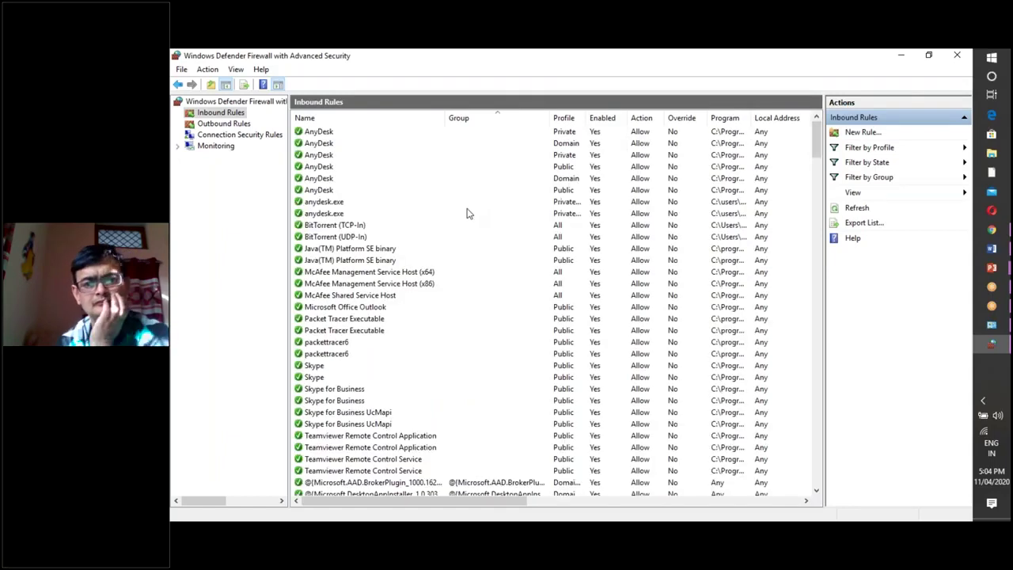
Step: Start a new inbound rule, try the Port, Predefined and Custom rule types, and continue with the Program type
right_click(232, 117)
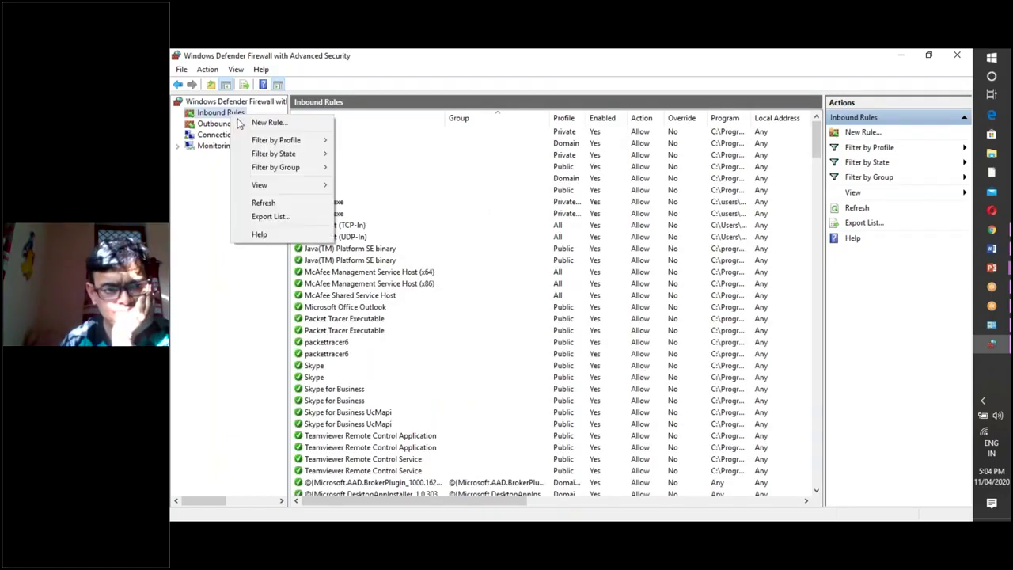
click(301, 123)
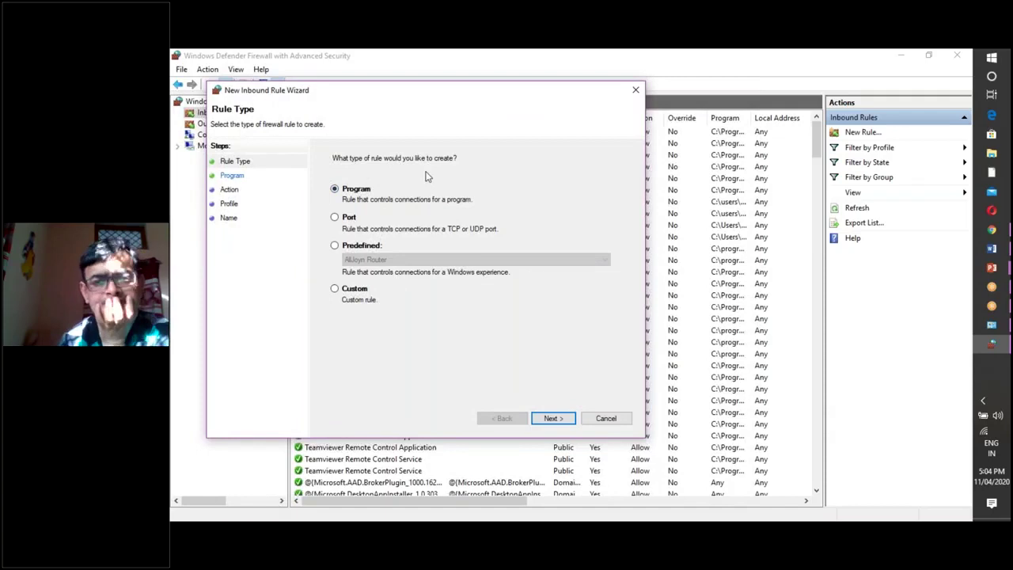
click(352, 221)
click(367, 247)
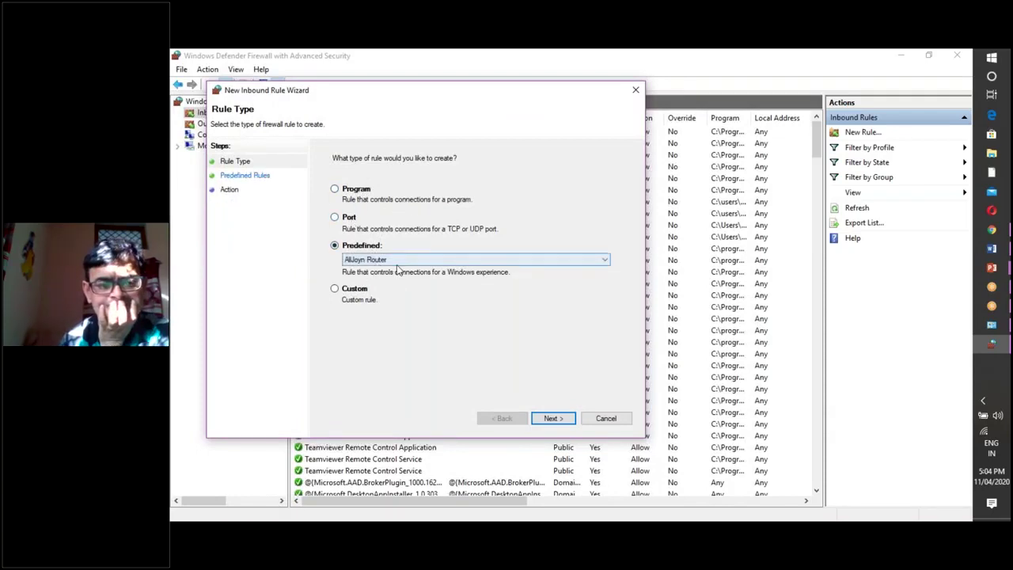
click(400, 261)
click(402, 249)
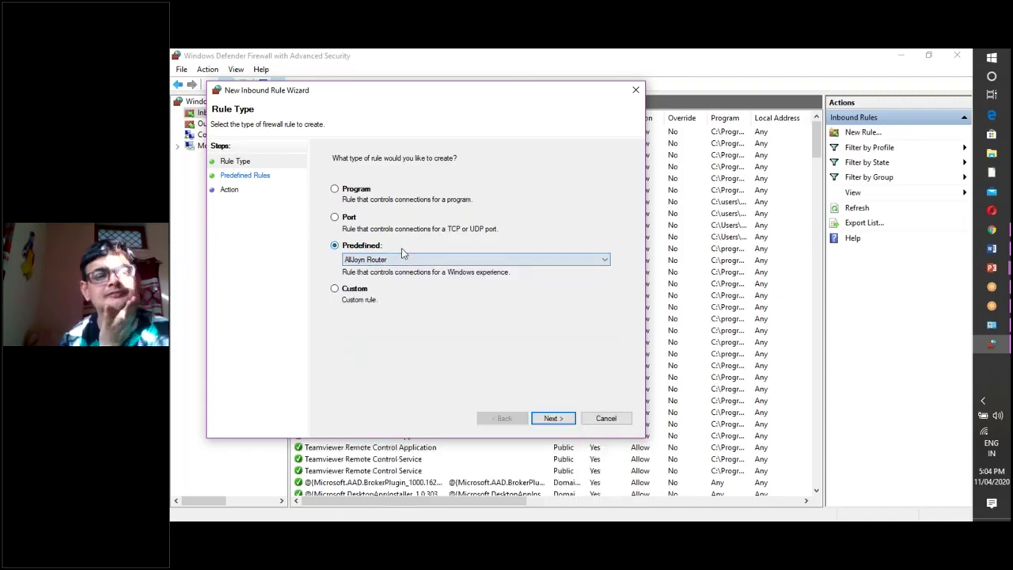
click(360, 295)
click(353, 220)
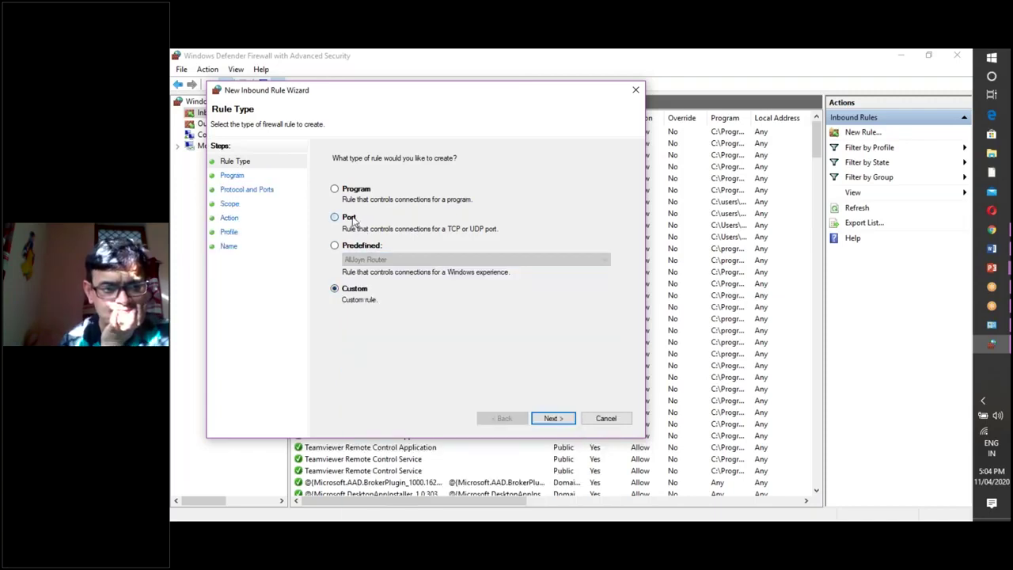
click(356, 192)
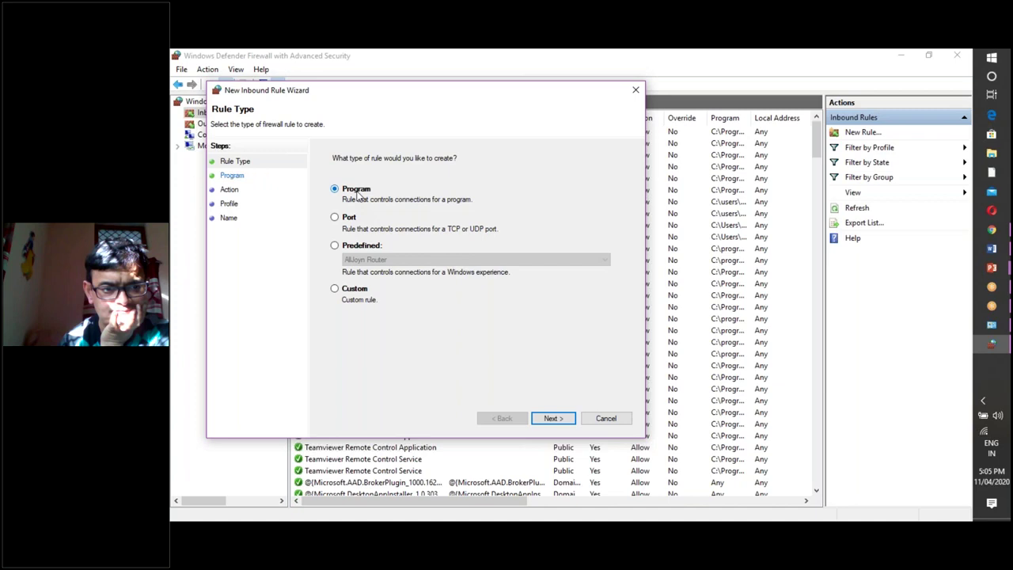
click(554, 425)
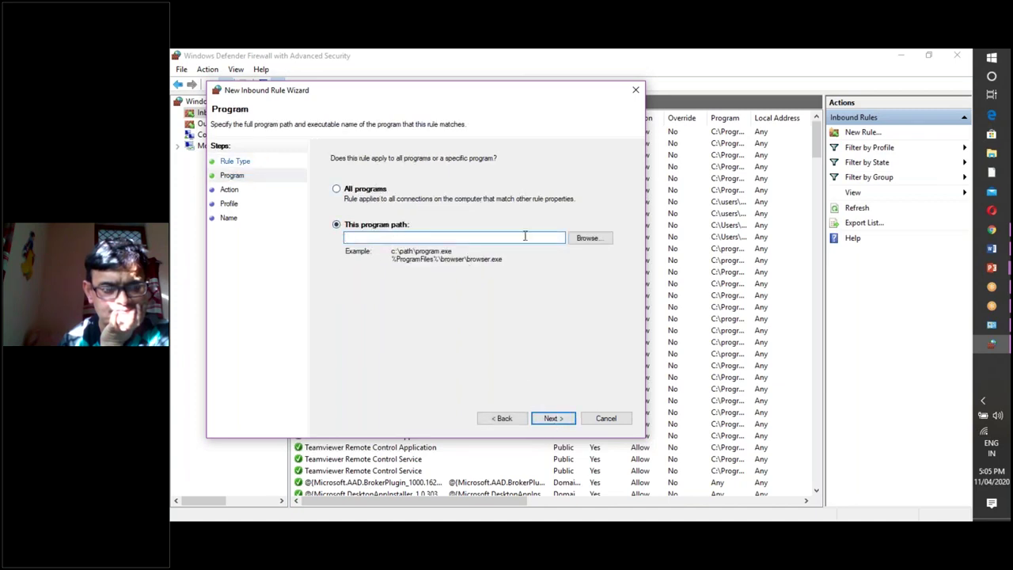
Step: Explore the new rule's program scope choices and its secure-only and block connection actions, and cancel the rule
click(363, 191)
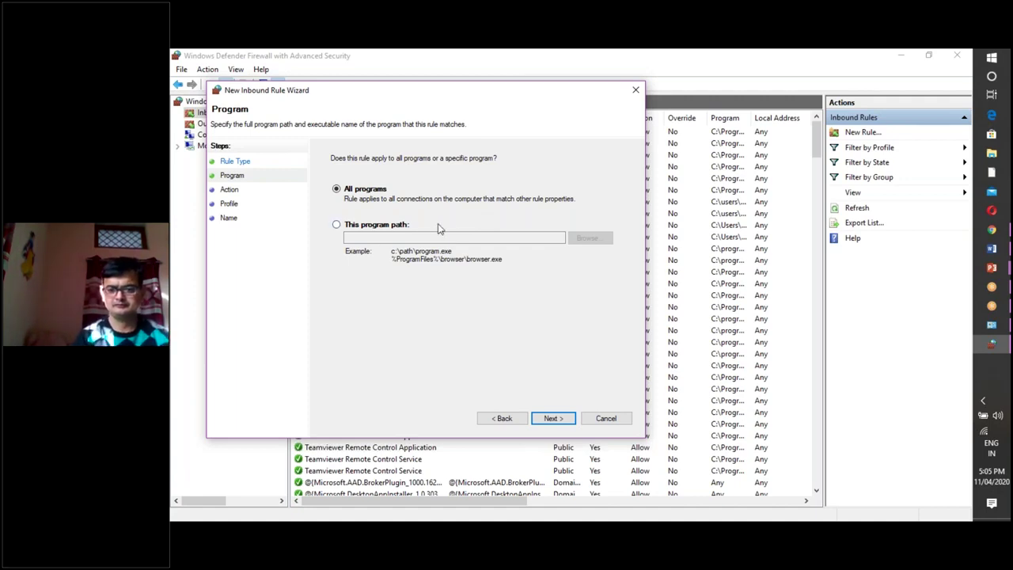
click(550, 417)
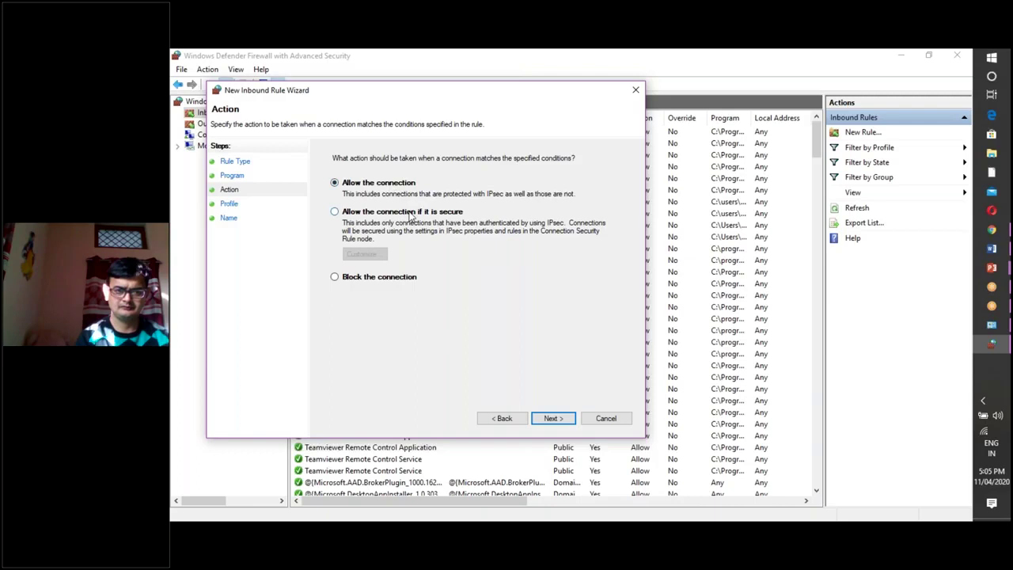
click(423, 213)
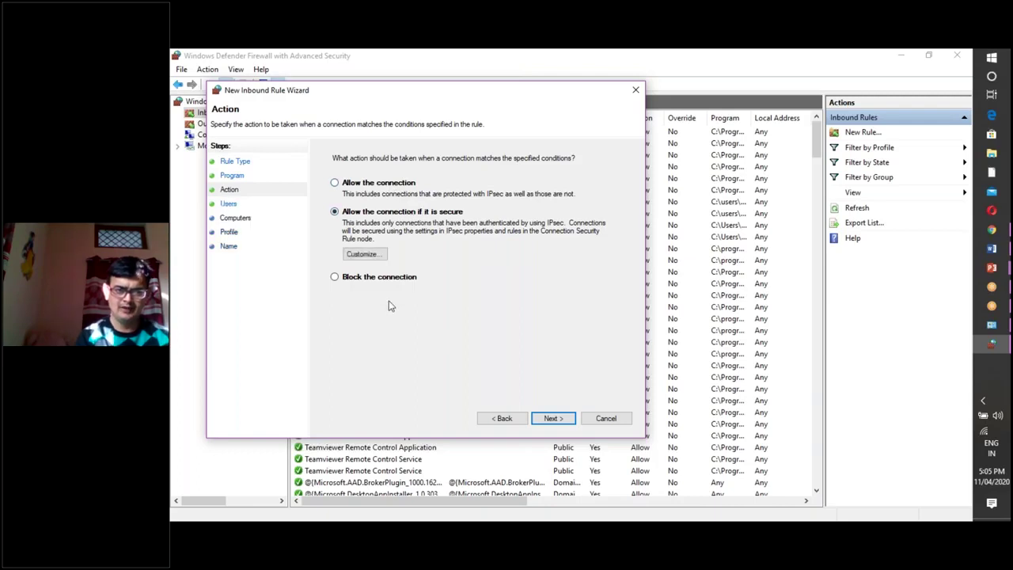
click(378, 281)
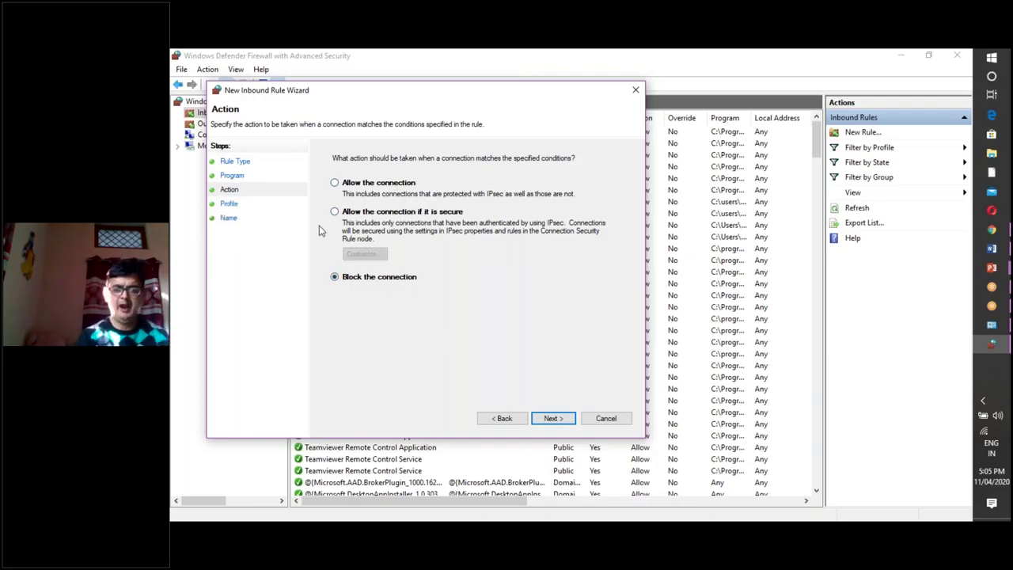
click(230, 177)
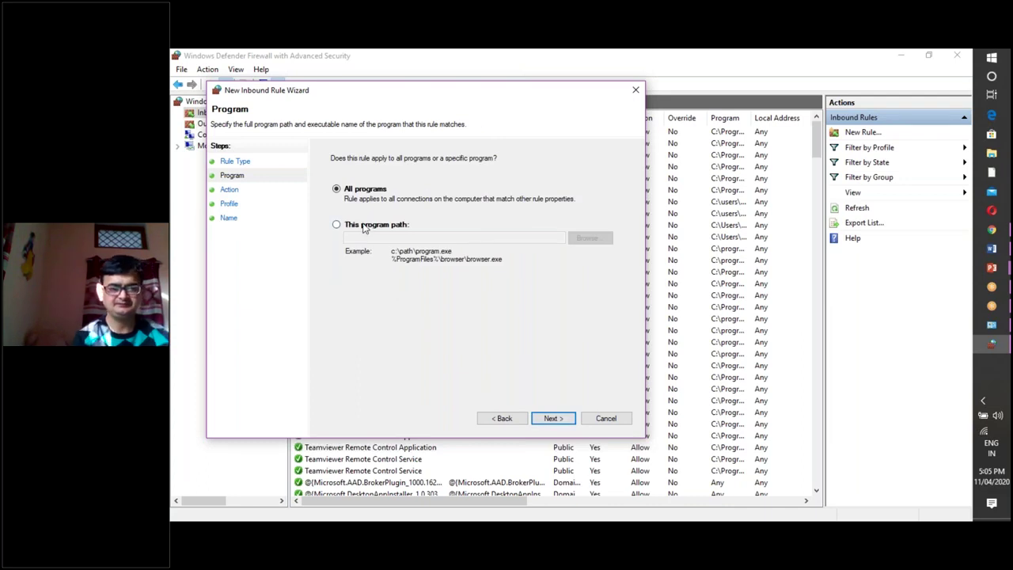
click(368, 228)
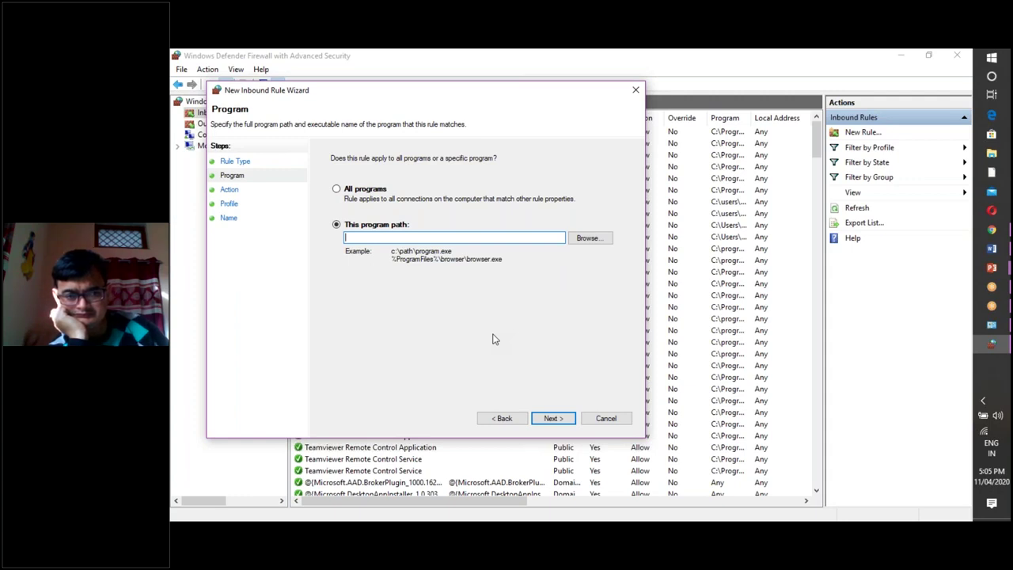
click(605, 419)
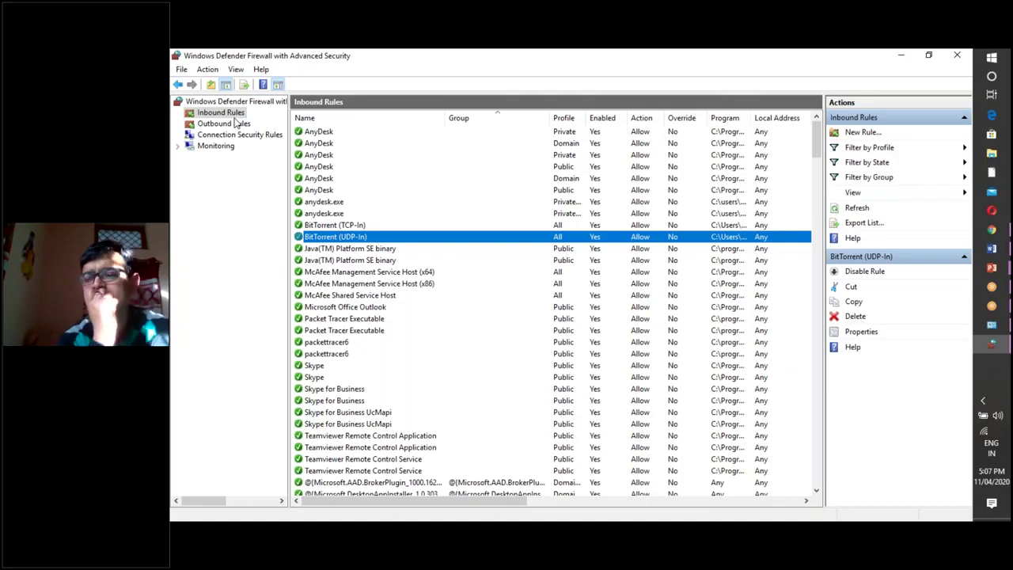
Step: Open the properties of the first AnyDesk inbound rule with the Private profile and view its programs and services settings
click(334, 180)
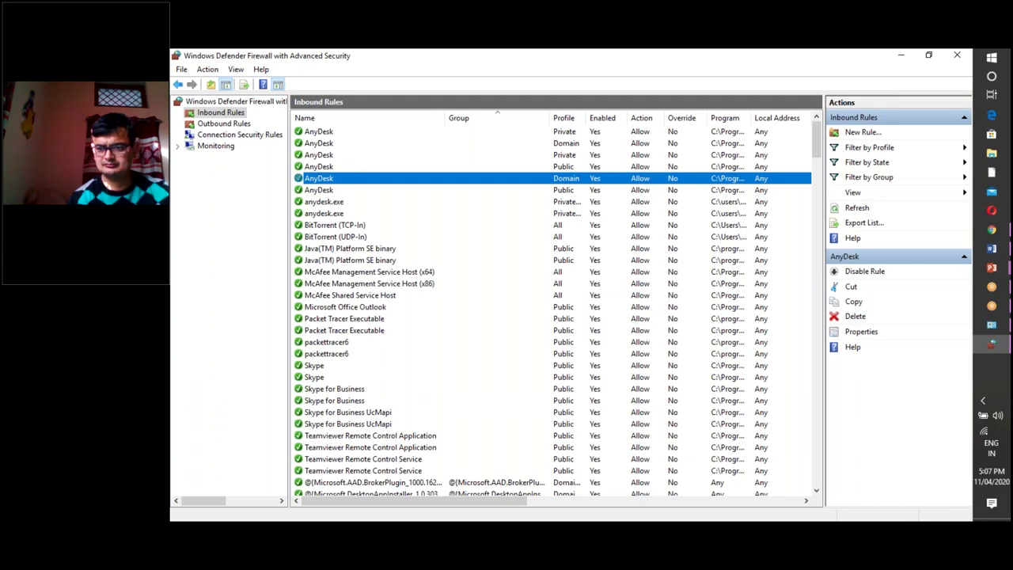
right_click(330, 135)
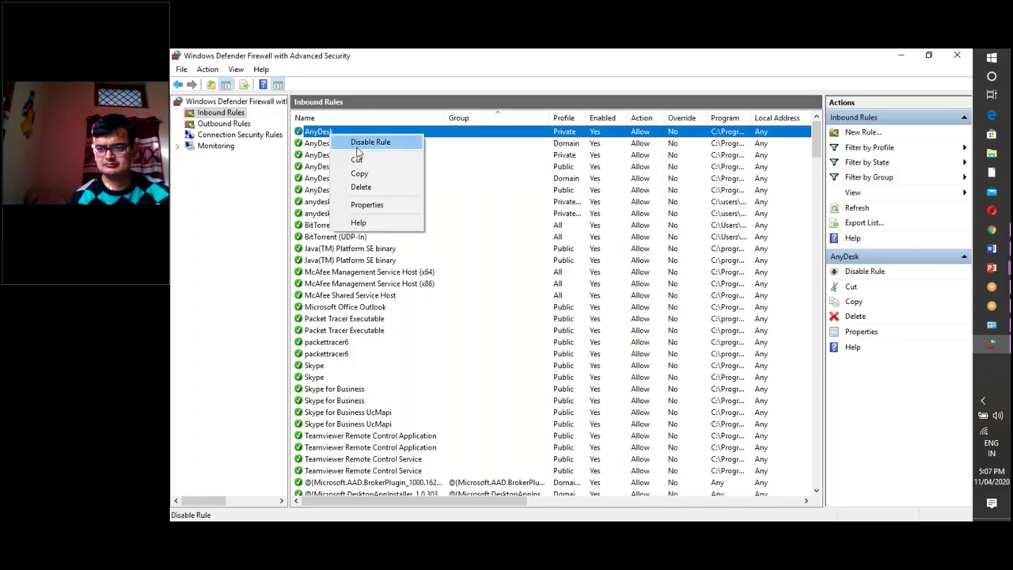
click(371, 205)
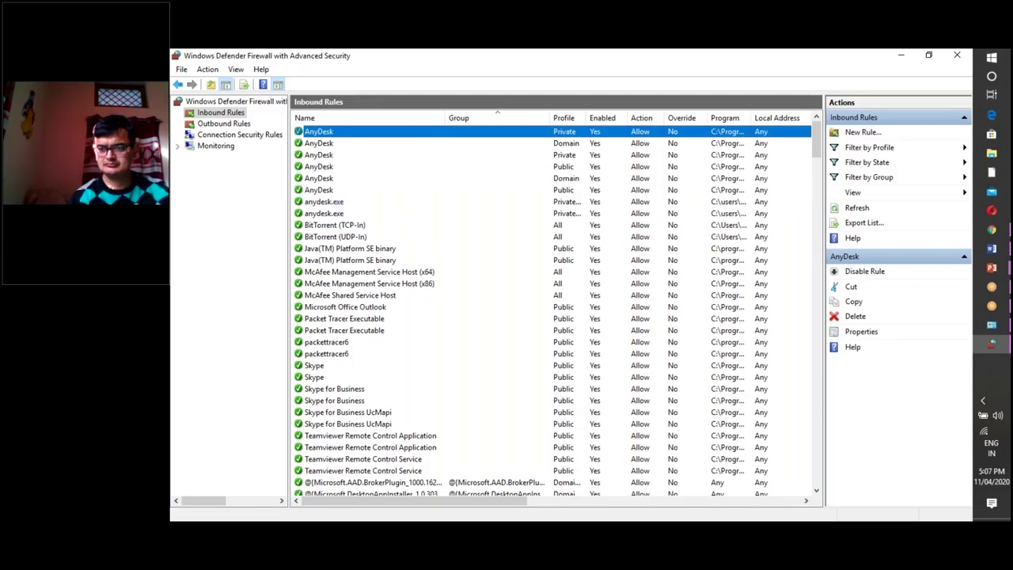
click(555, 146)
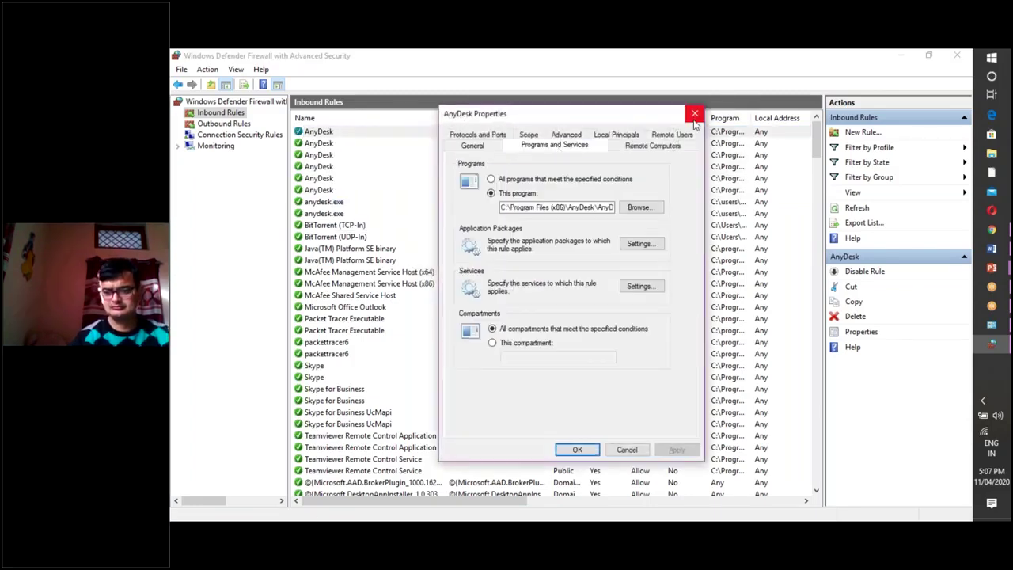
Step: Close the AnyDesk rule properties and view the actions available for the BitTorrent (TCP-In) inbound rule
click(339, 225)
right_click(334, 226)
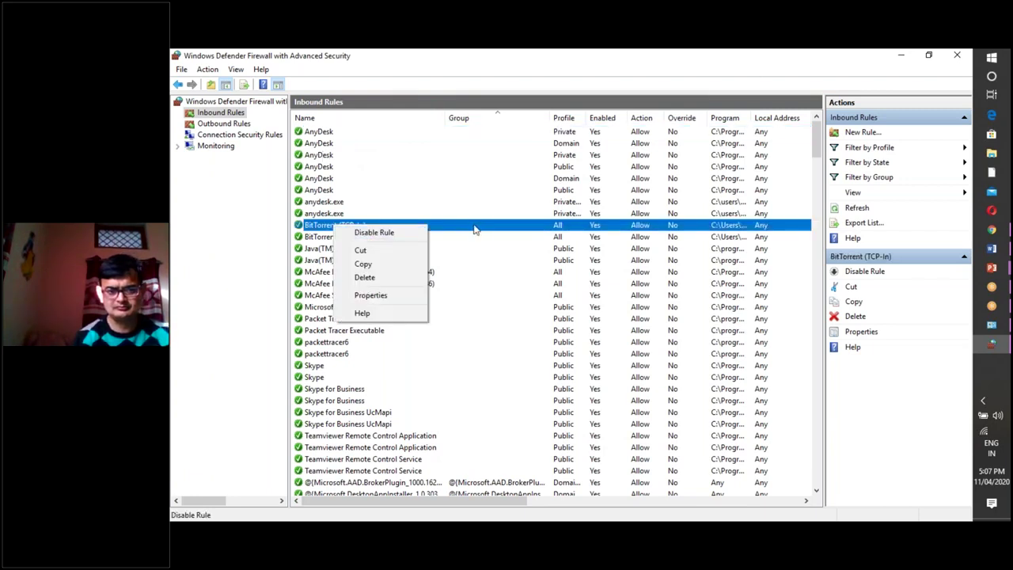
click(576, 230)
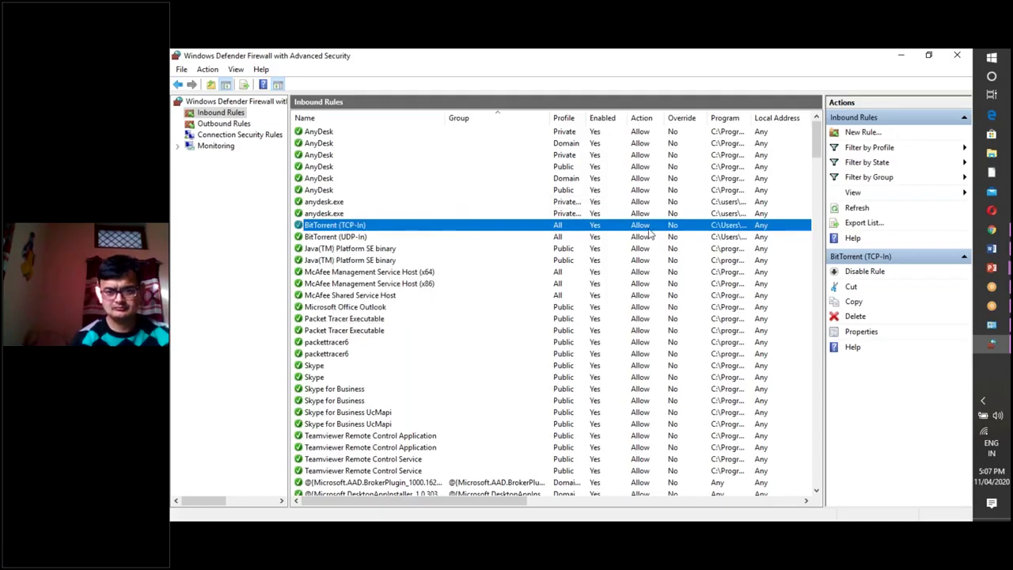
Step: Review the actions for the BitTorrent (TCP-In) inbound rule again, dismiss them, and select the second anydesk.exe rule
right_click(507, 225)
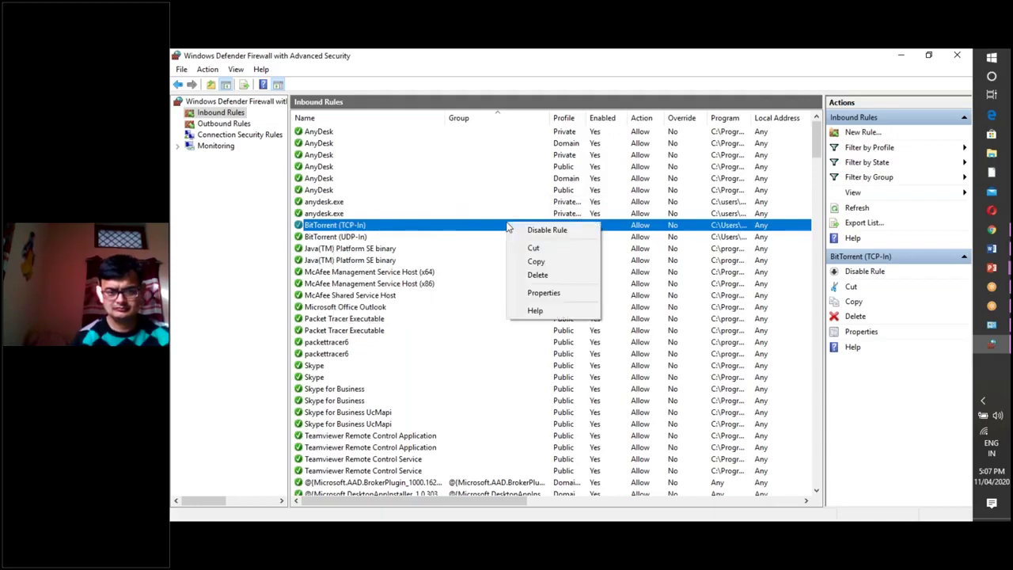
key(Escape)
click(463, 227)
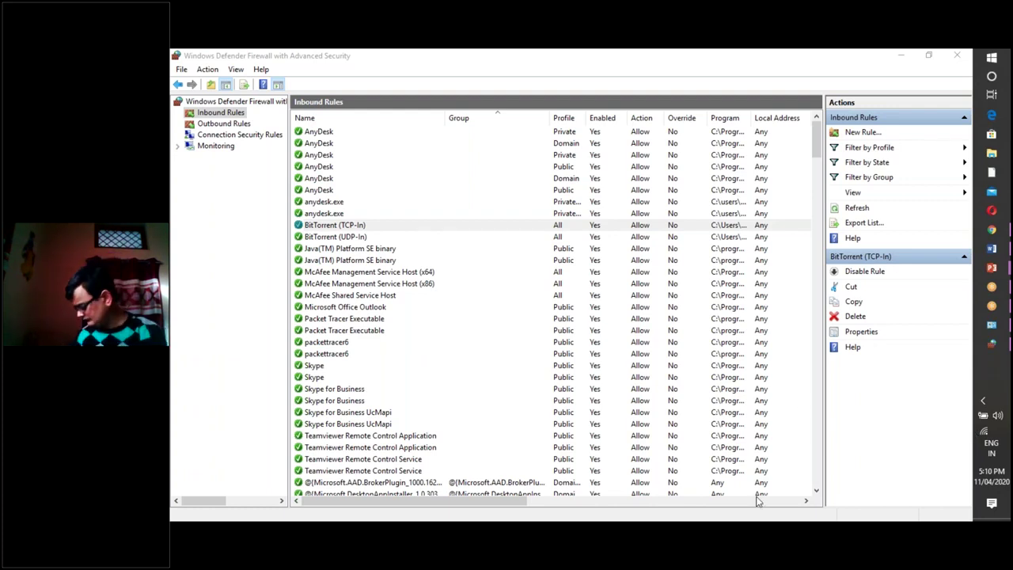
click(637, 214)
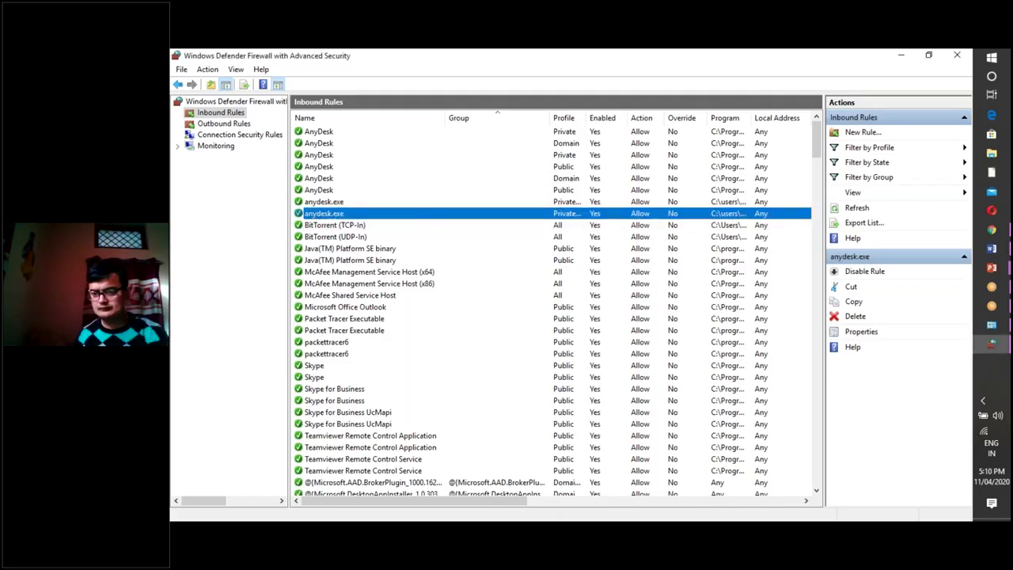
Step: Switch to a Command Prompt window by running cmd from the Run dialog
key(super+r)
drag(759, 82, 445, 210)
drag(434, 251, 397, 246)
click(448, 308)
key(BackSpace)
key(BackSpace)
key(BackSpace)
key(BackSpace)
key(BackSpace)
text(cmd)
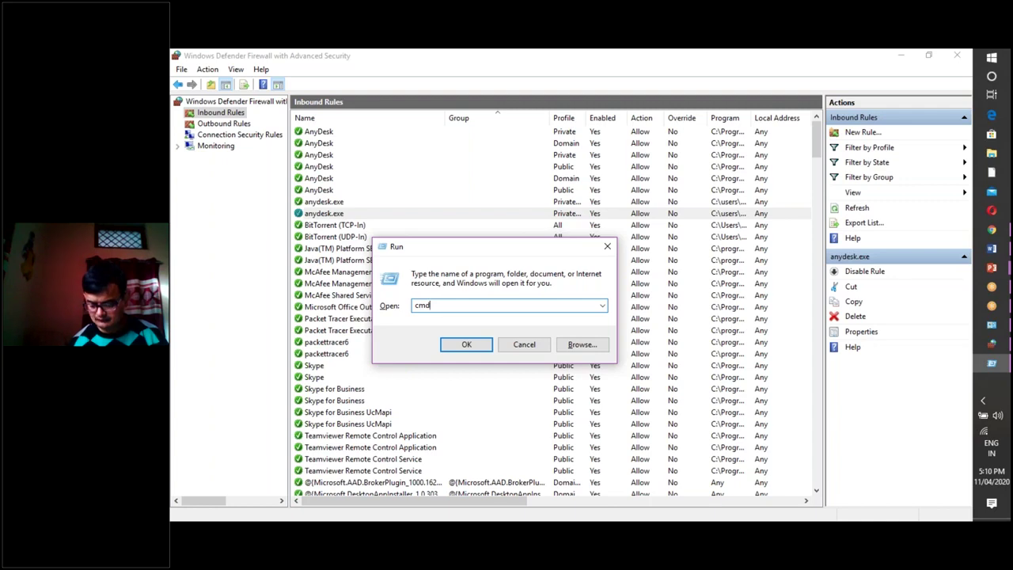
key(Return)
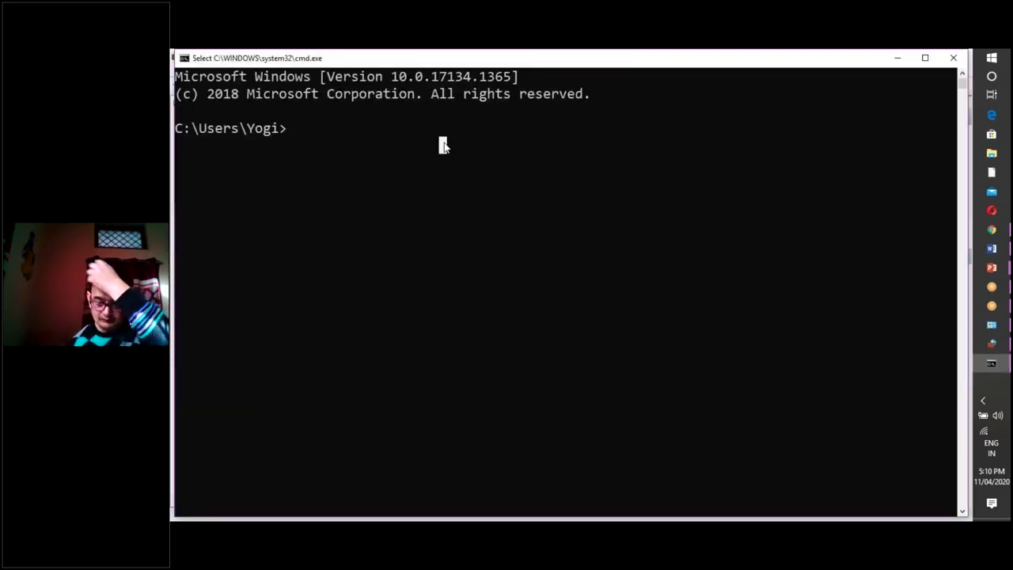
Step: Clear the stray text selection and run ipconfig to list the network adapter configuration
key(Escape)
click(456, 161)
text(ipconfig)
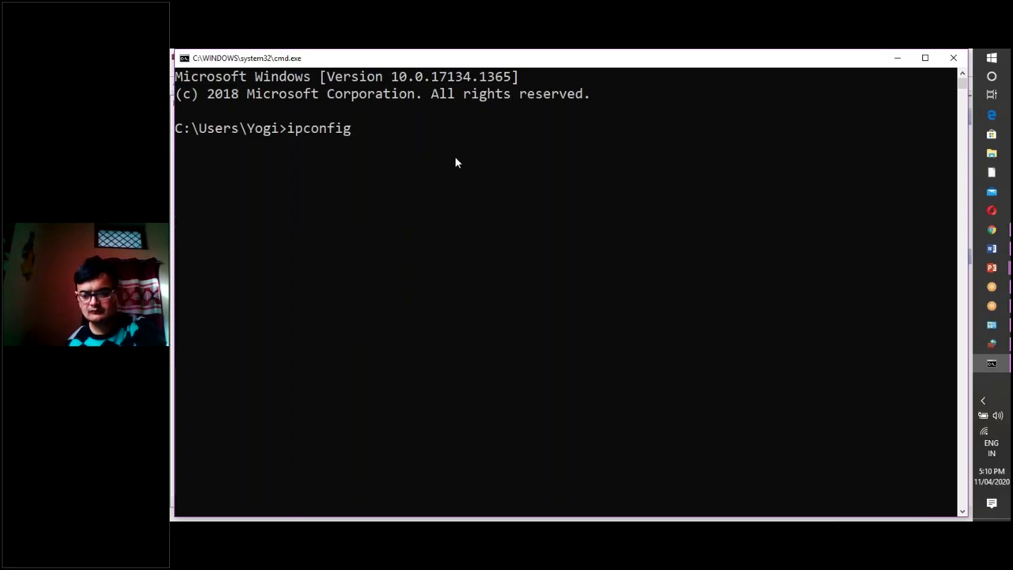
key(Return)
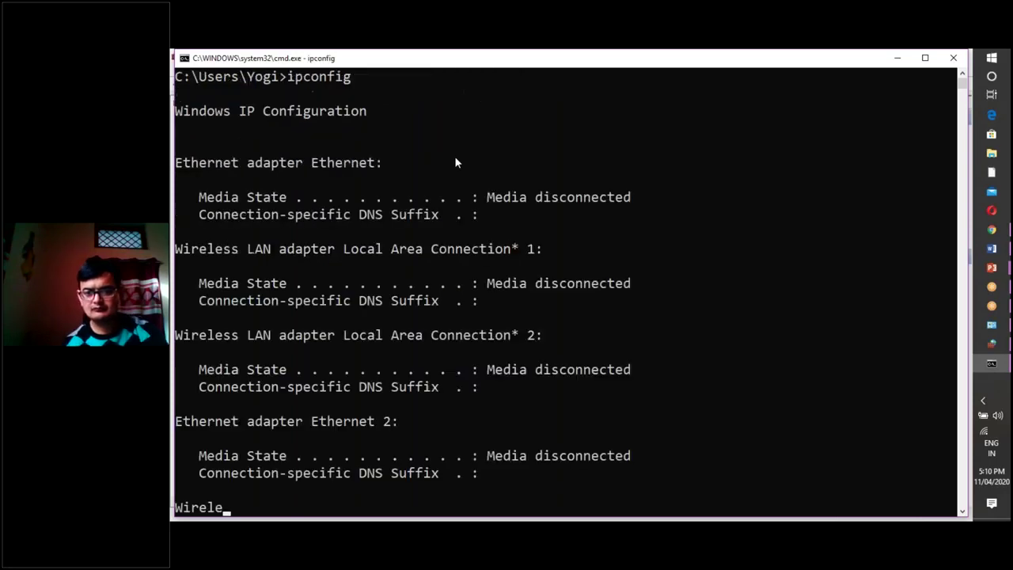
Step: Highlight the Wi-Fi adapter's IPv4 address, subnet mask and default gateway in the ipconfig output for inspection
drag(191, 334, 602, 337)
double_click(599, 336)
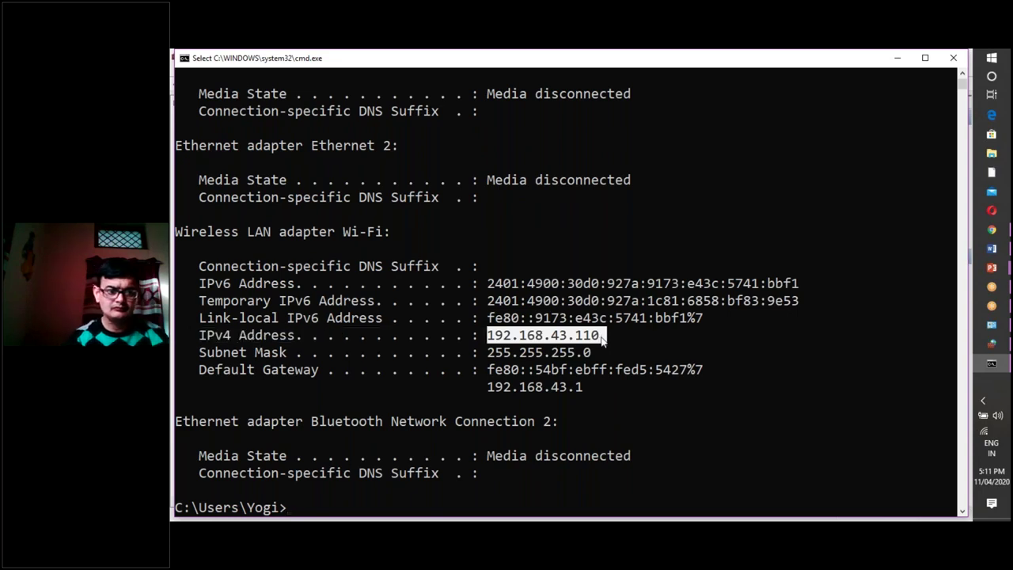
click(597, 337)
drag(199, 335, 604, 358)
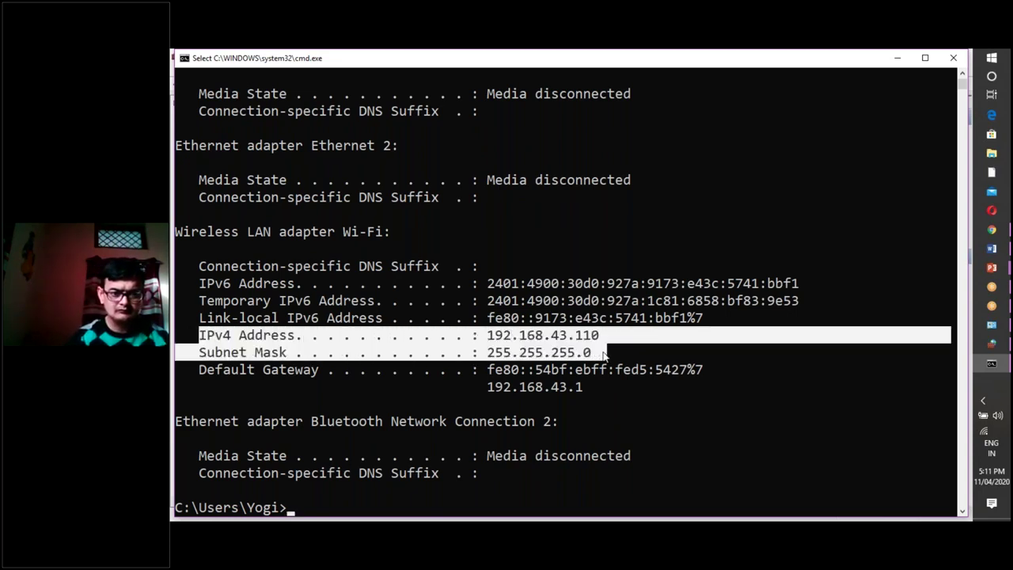
drag(603, 358, 629, 389)
click(629, 388)
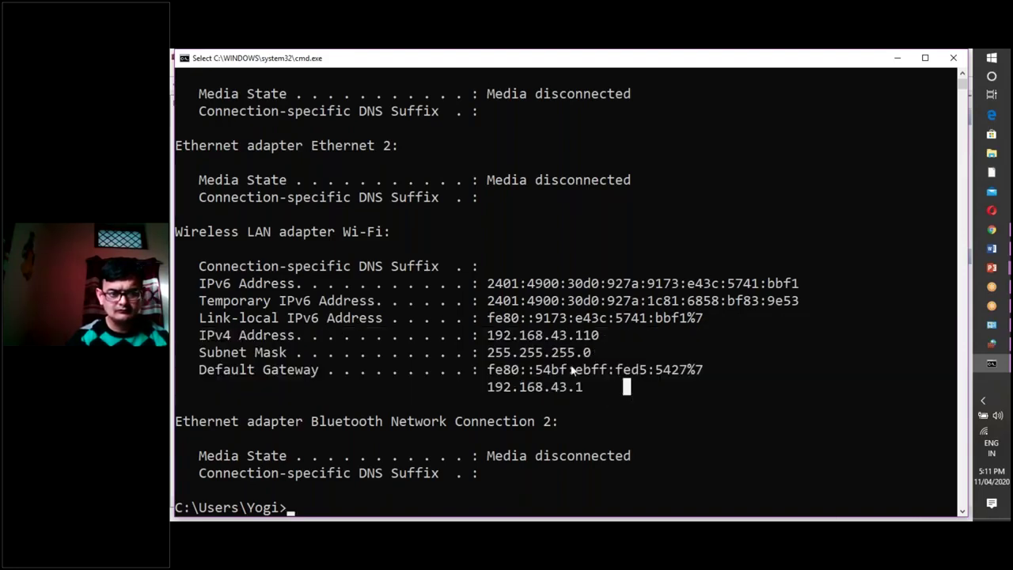
double_click(542, 337)
click(542, 337)
drag(195, 336, 603, 342)
click(603, 338)
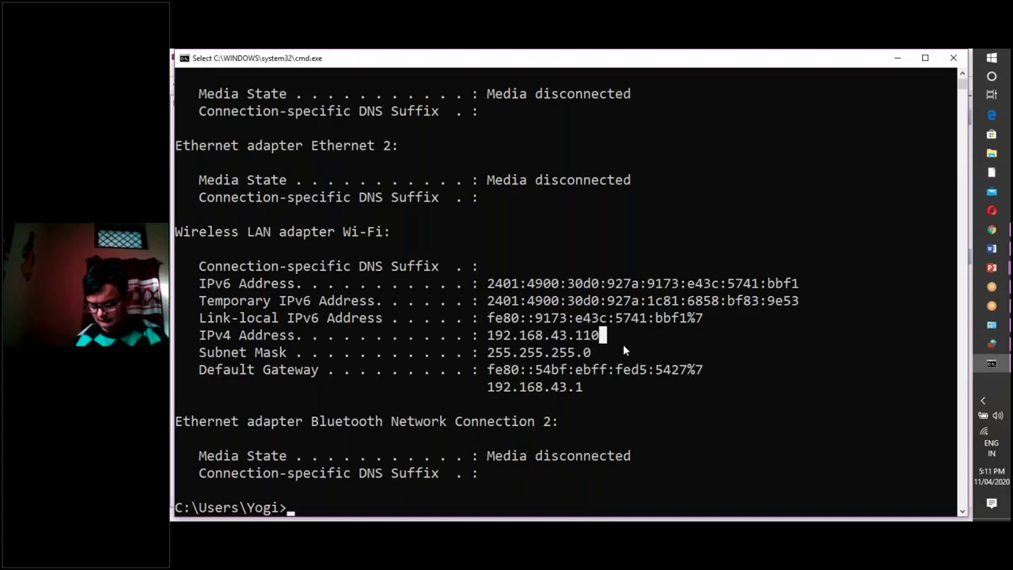
click(626, 349)
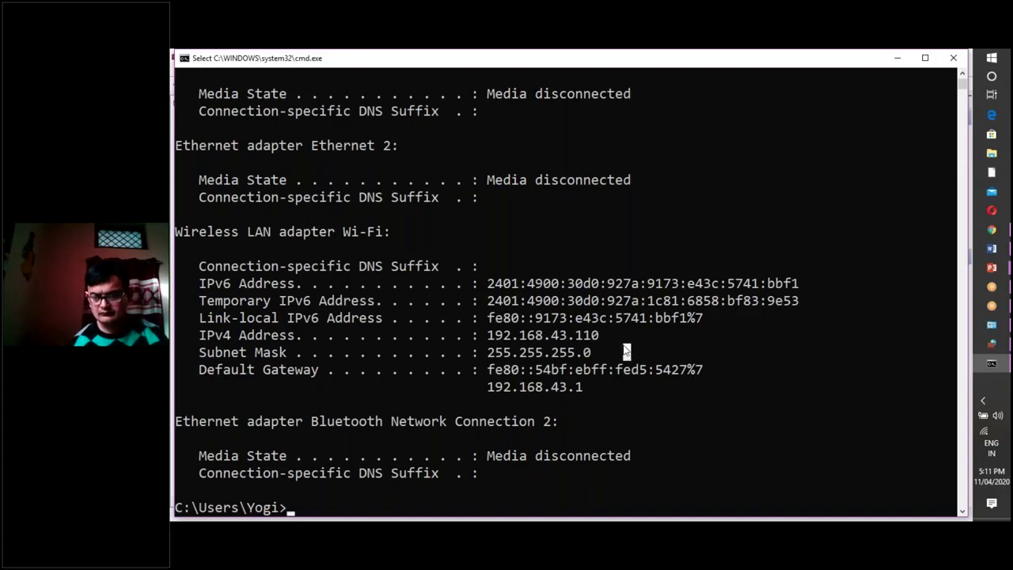
Step: Launch a second Command Prompt window by running cmd, and run ipconfig in it
key(super+r)
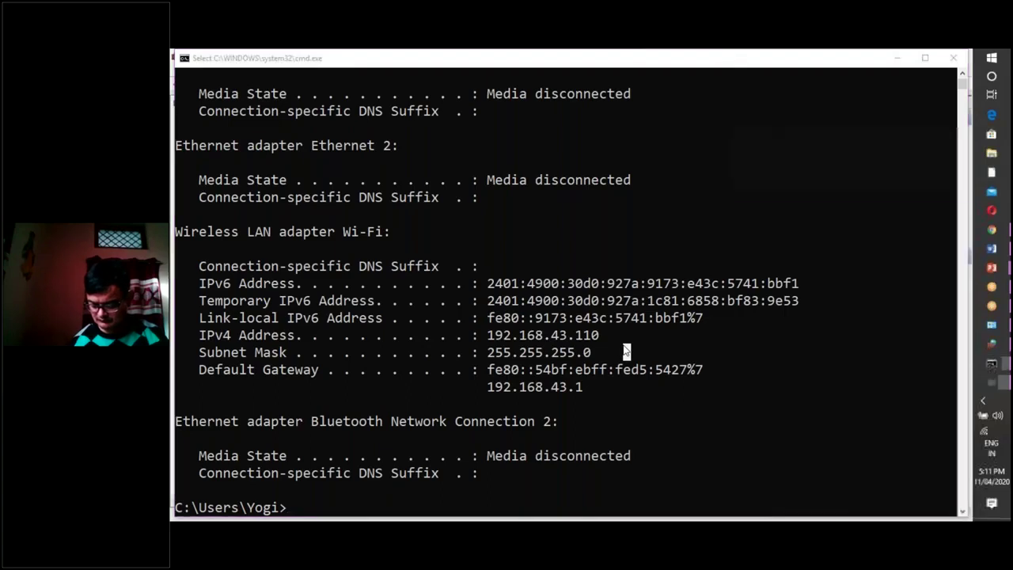
drag(752, 69, 382, 194)
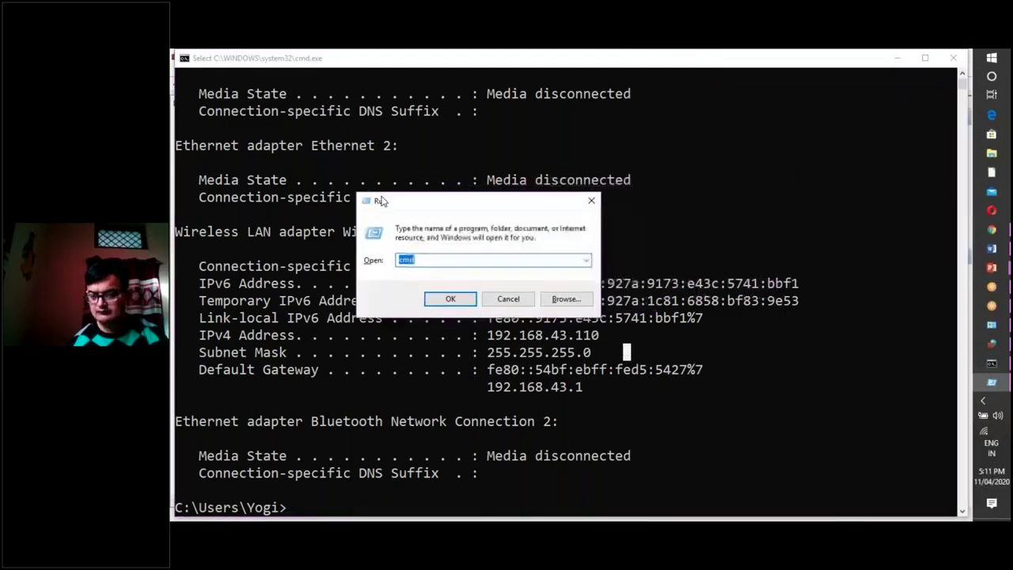
click(476, 264)
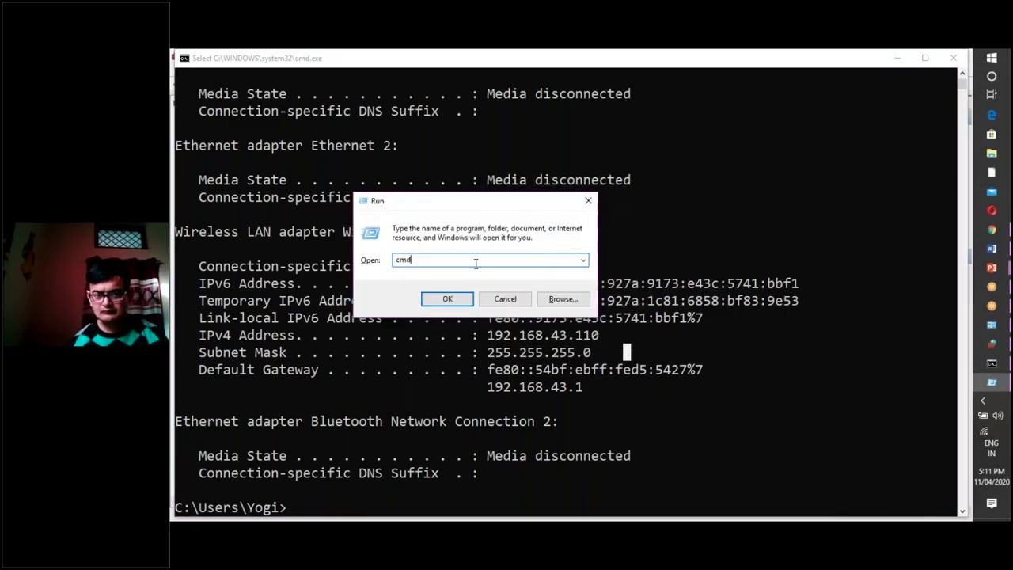
key(Return)
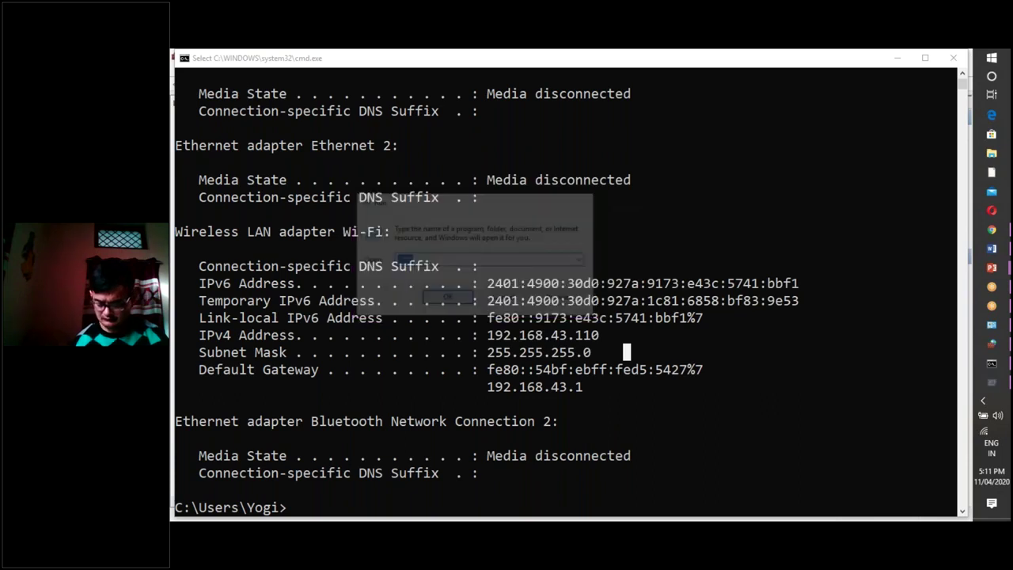
text(ipconfig)
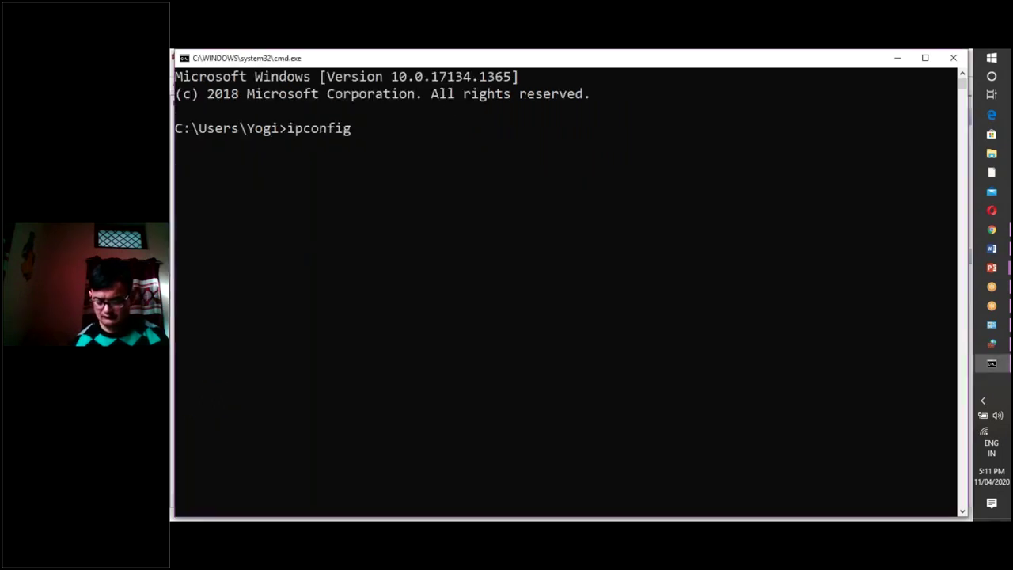
key(Return)
Step: Highlight the Wi-Fi adapter's IPv4 address line and its default gateway lines in the second ipconfig output
drag(603, 335, 214, 335)
click(308, 352)
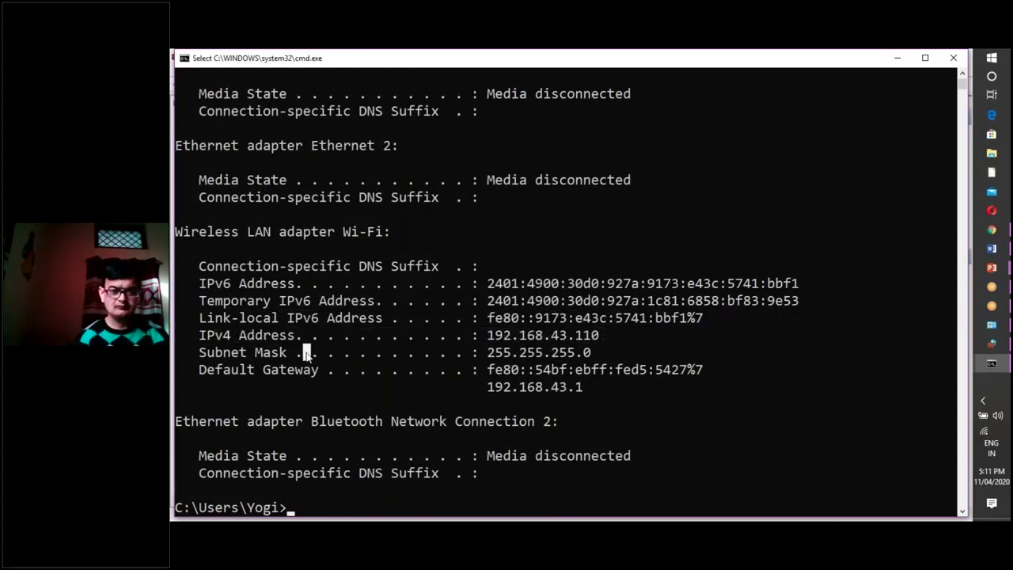
drag(195, 369, 600, 396)
click(598, 390)
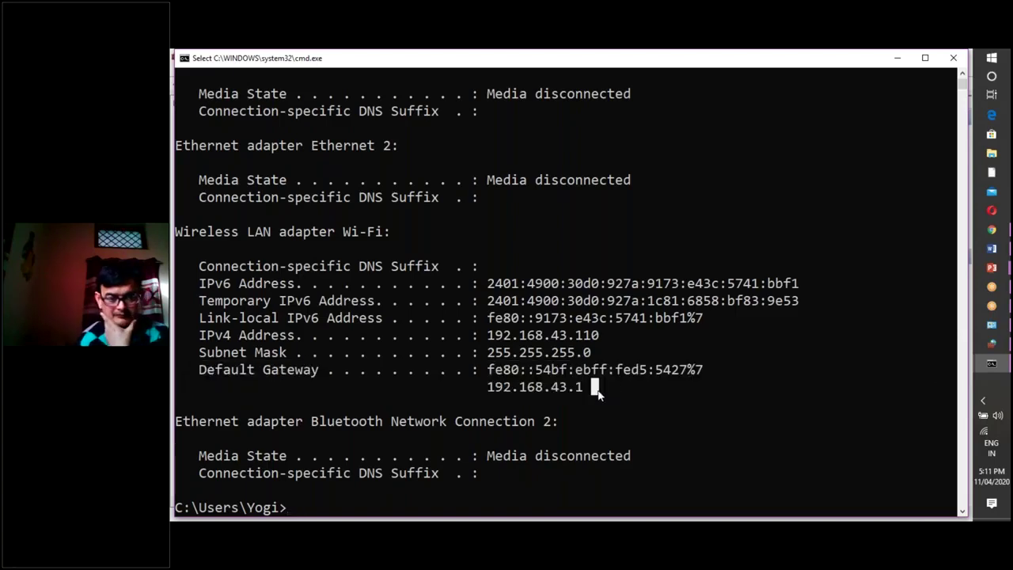
click(587, 389)
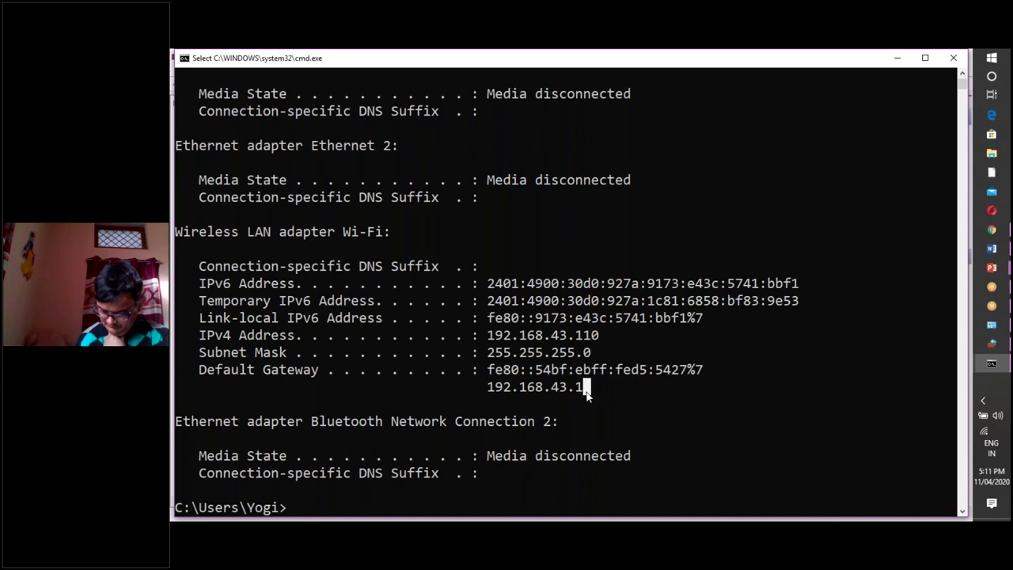
drag(586, 389, 181, 373)
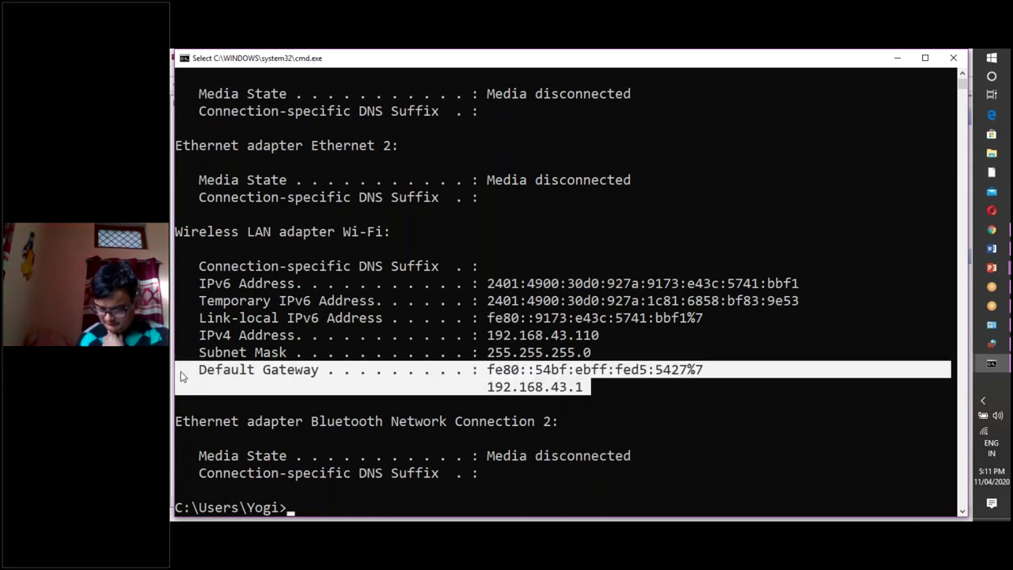
right_click(360, 369)
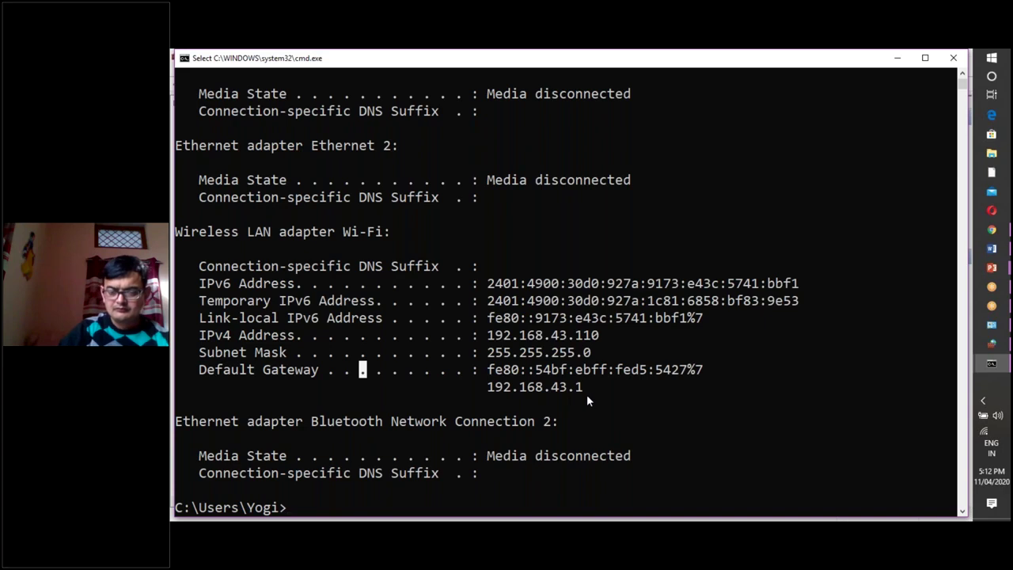
Step: Highlight only the IPv4 default gateway address of the Wi-Fi adapter, and clear the highlight
drag(587, 395, 478, 391)
click(477, 391)
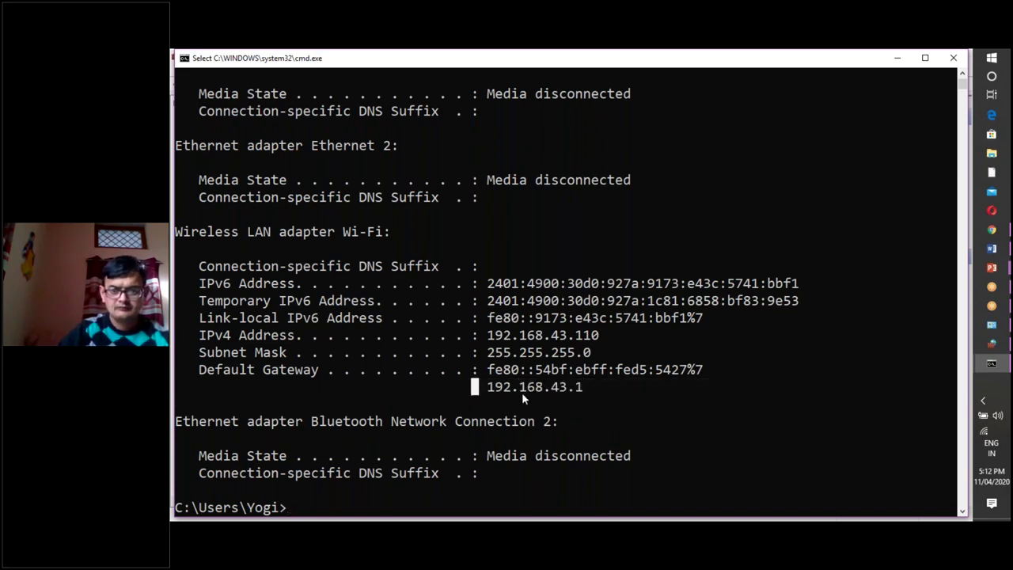
drag(599, 391, 490, 396)
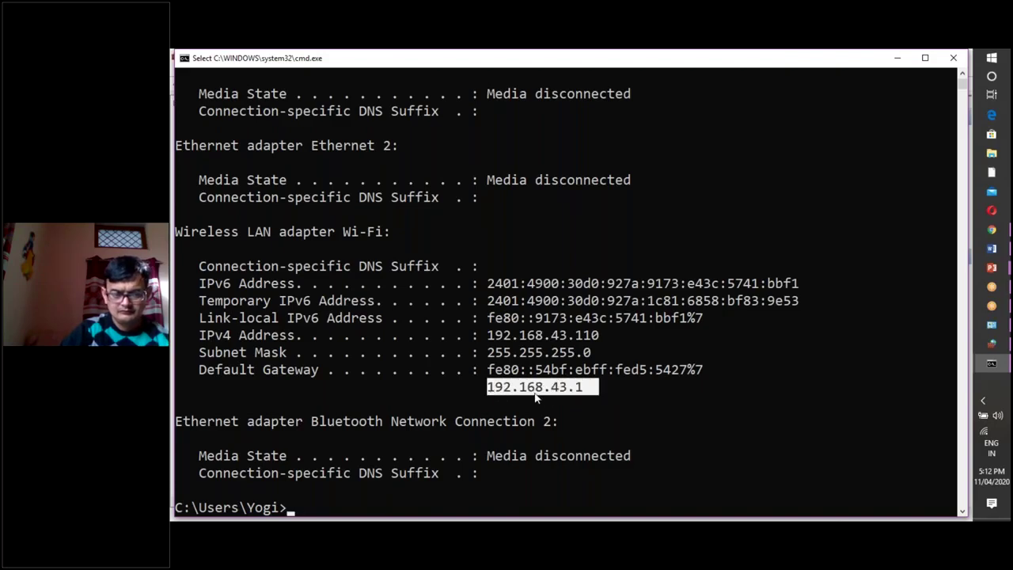
click(547, 400)
click(588, 394)
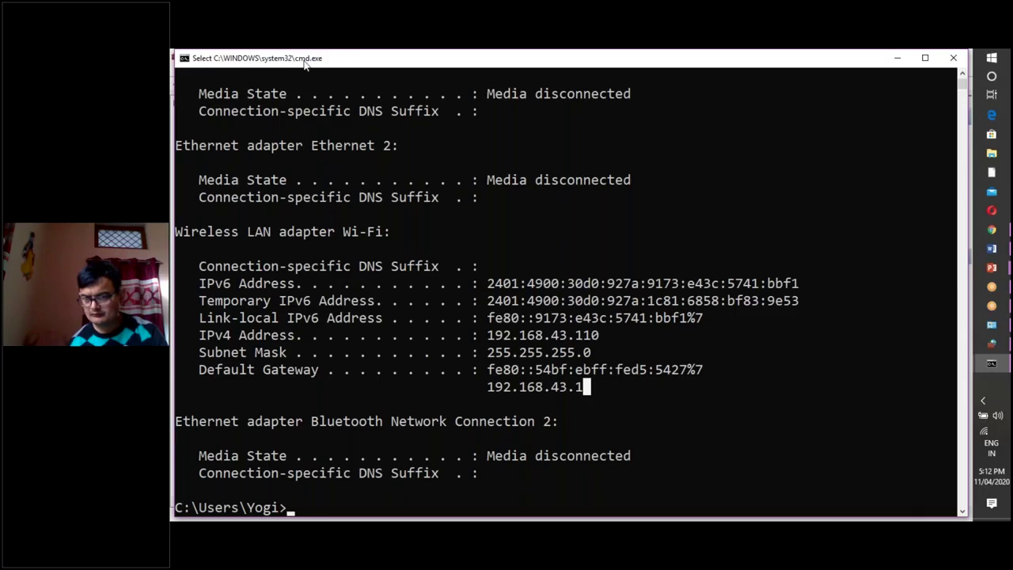
Step: Leave the Command Prompt and switch to the PowerPoint slide "What is Information security?"
mouse_move(307, 61)
mouse_down()
mouse_move(248, 261)
mouse_move(64, 305)
mouse_move(306, 63)
mouse_up()
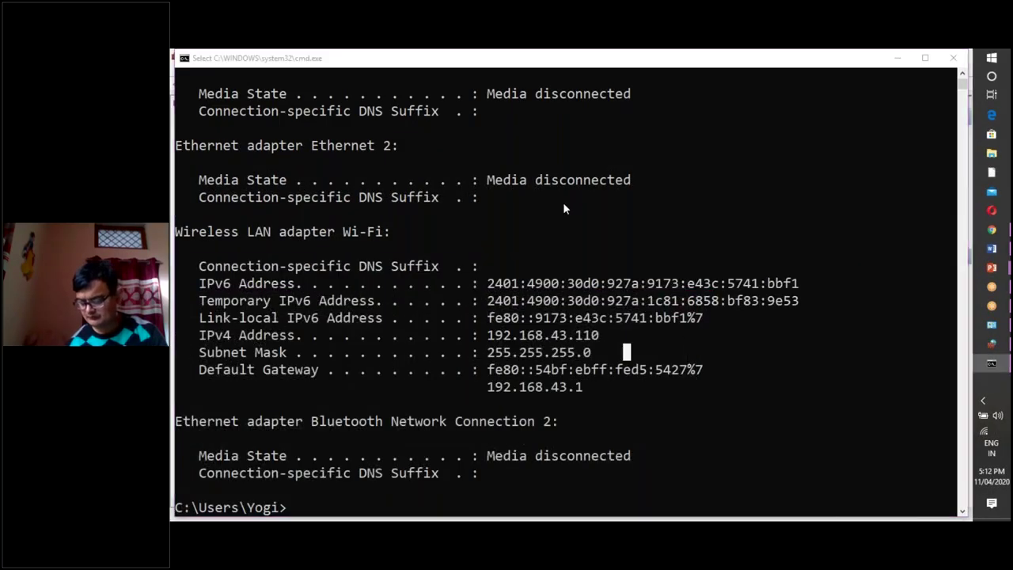
key(alt+Tab)
key(alt+Tab)
key(alt+Tab)
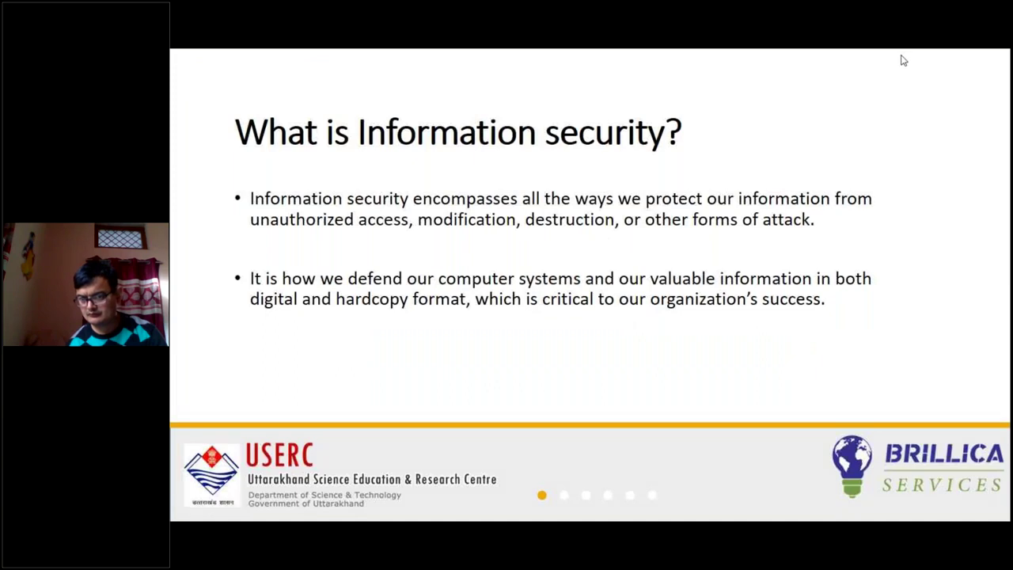